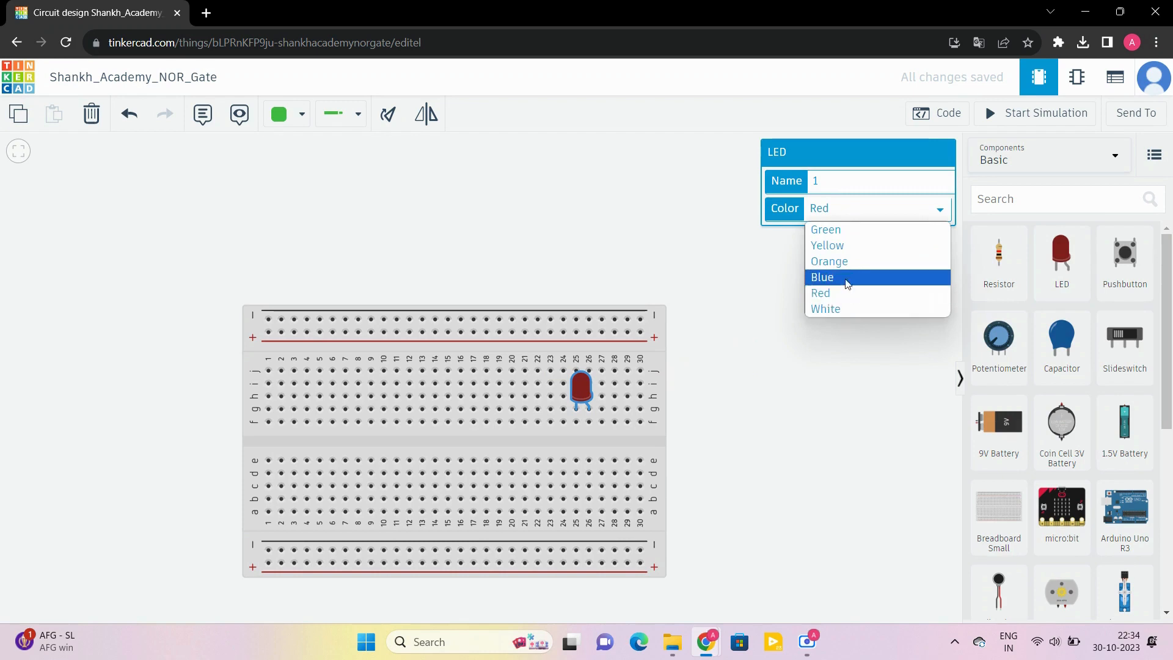
Step: Set the LED's color to green and place a resistor below it in breadboard column 26, across the centre gap
{"action": "left_click", "coordinate": [842, 229]}
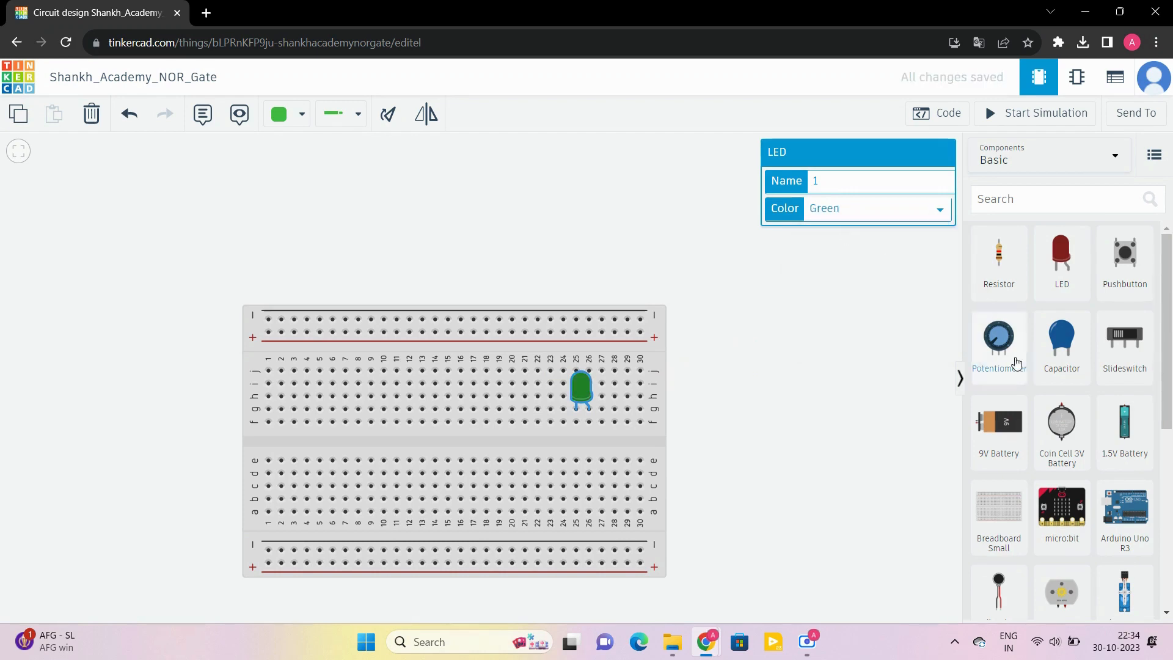
{"action": "left_click_drag", "start_coordinate": [998, 281], "coordinate": [649, 467]}
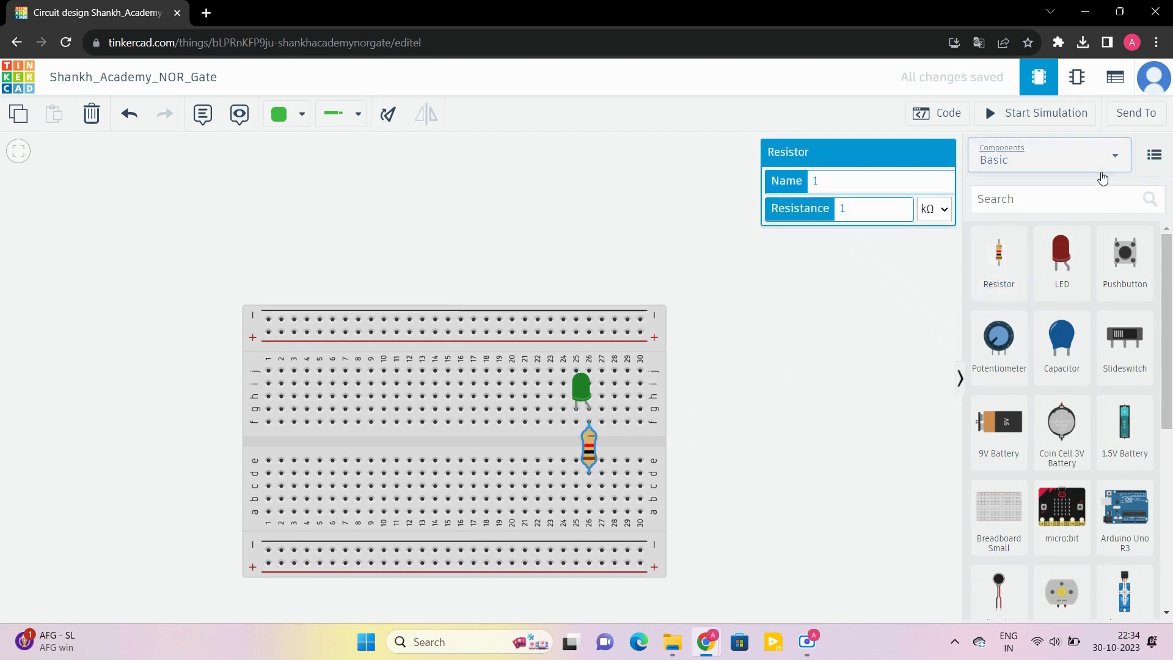
Step: Find the Quad NOR gate (74HC02) and place it across the breadboard's centre gap in columns 13 to 19
{"action": "left_click", "coordinate": [1080, 193]}
{"action": "type", "text": "n"}
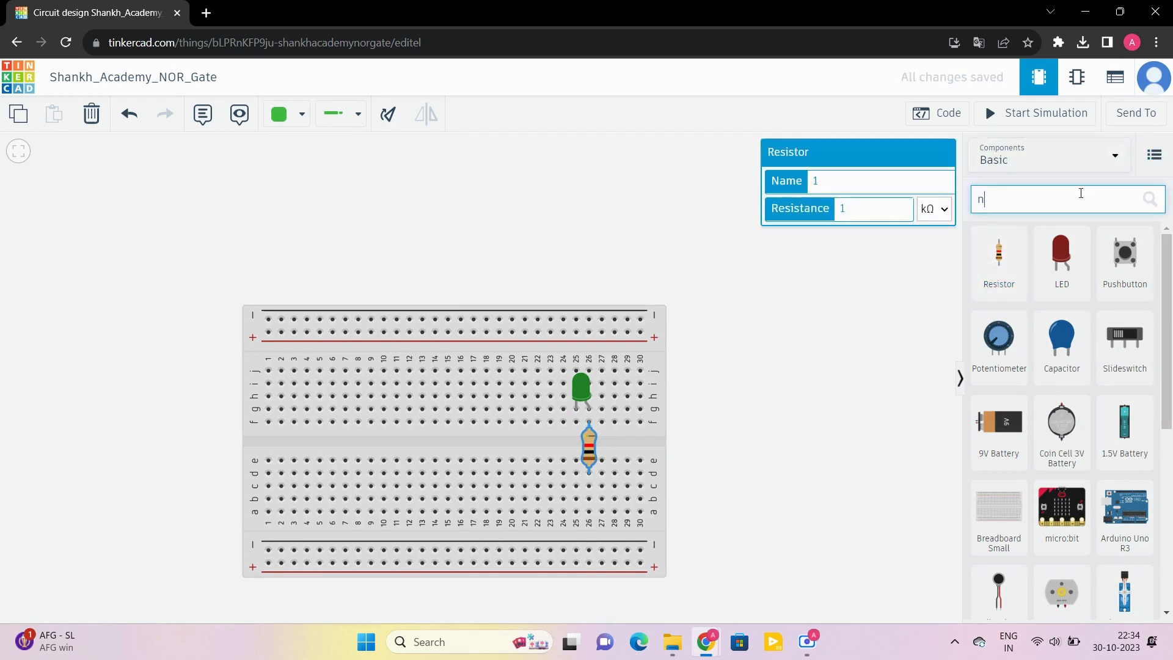
{"action": "type", "text": "or"}
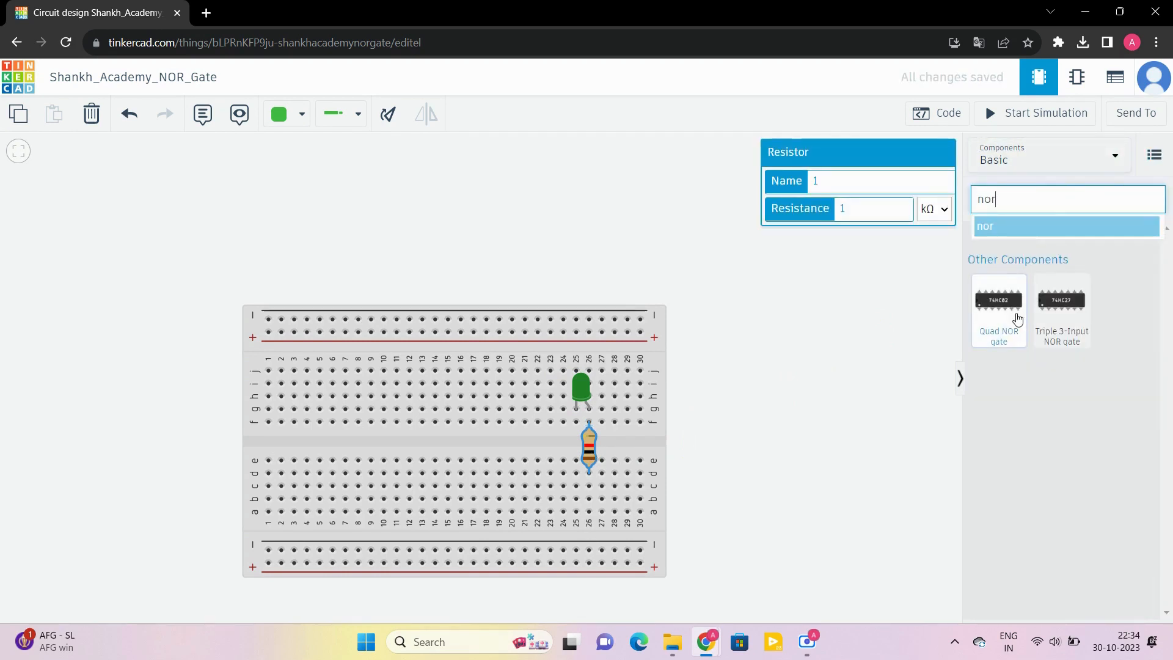
{"action": "left_click_drag", "start_coordinate": [1015, 322], "coordinate": [467, 446]}
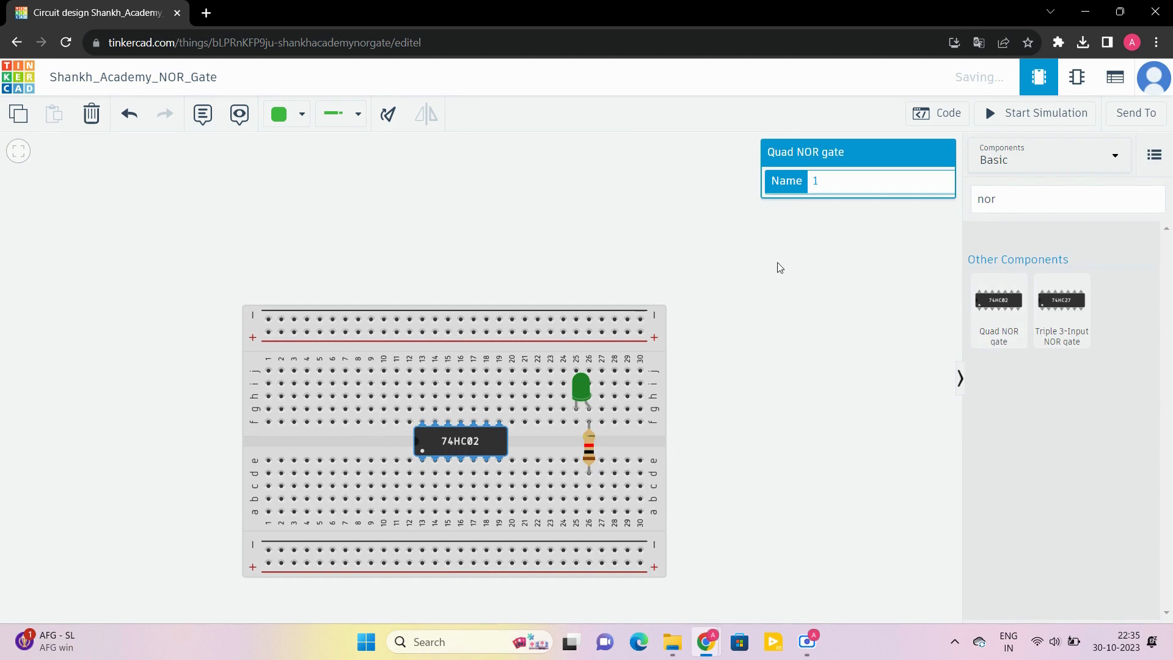
Step: Search for "power supply" and place a Power Supply above the breadboard
{"action": "left_click", "coordinate": [1125, 203]}
{"action": "key", "text": "BackSpace"}
{"action": "key", "text": "BackSpace"}
{"action": "key", "text": "BackSpace"}
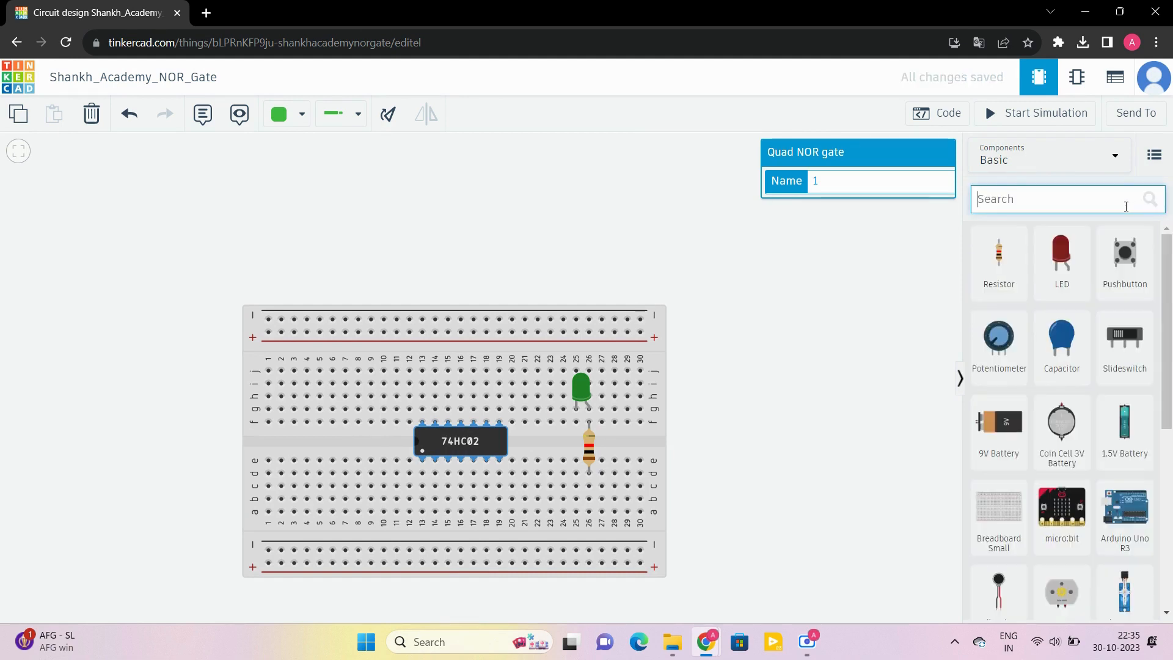
{"action": "type", "text": "power"}
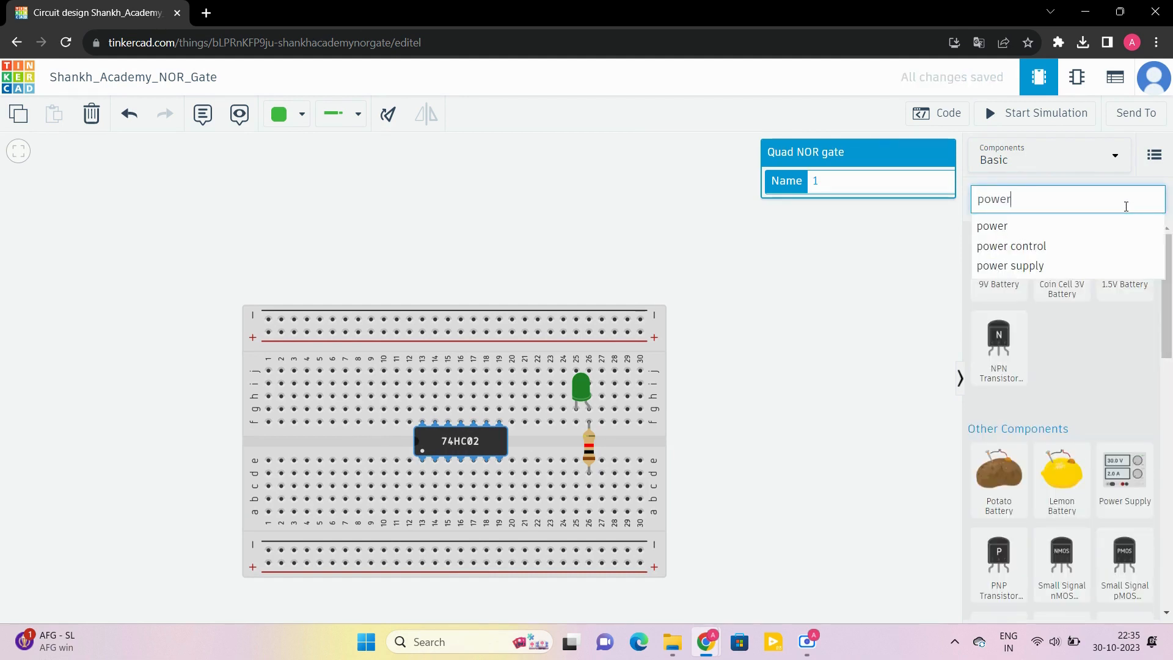
{"action": "left_click", "coordinate": [1060, 264]}
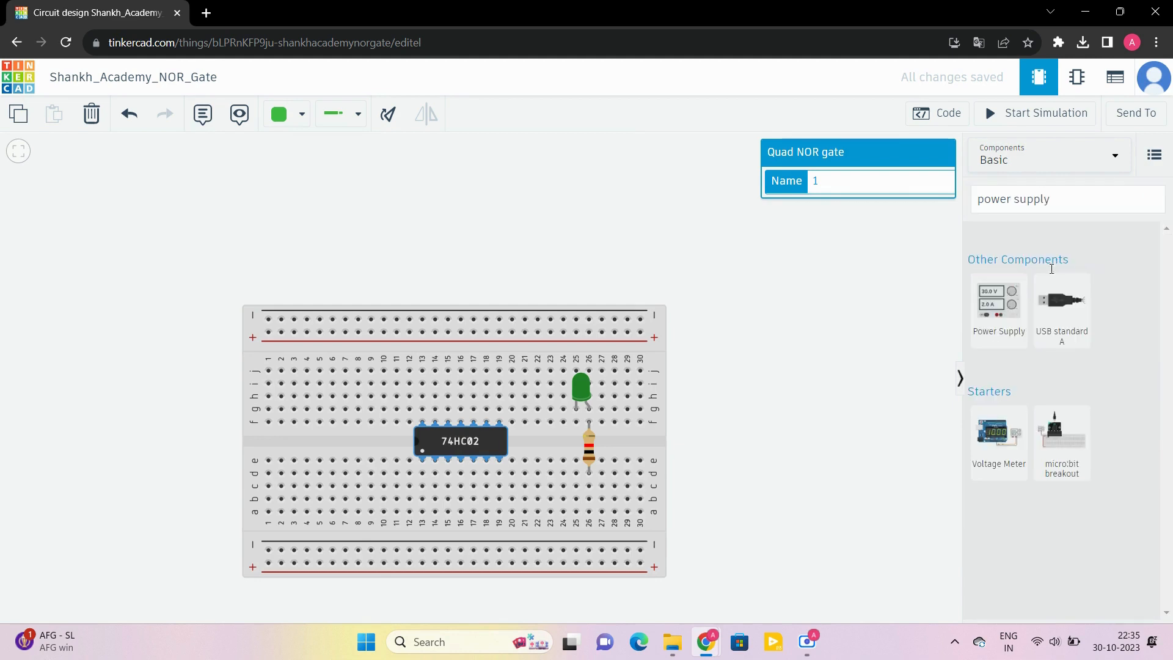
{"action": "left_click_drag", "start_coordinate": [999, 303], "coordinate": [411, 273]}
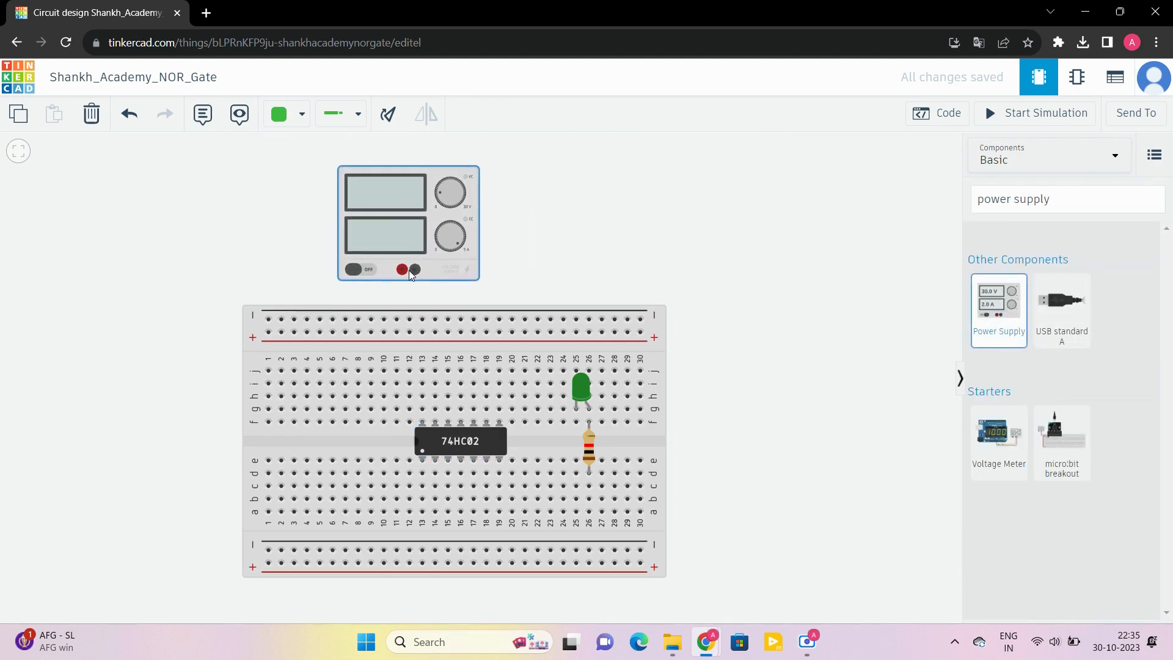
Step: Place two slideswitches in breadboard columns 3 to 5, one in the upper half and one in the lower half
{"action": "left_click", "coordinate": [1071, 195]}
{"action": "key", "text": "BackSpace"}
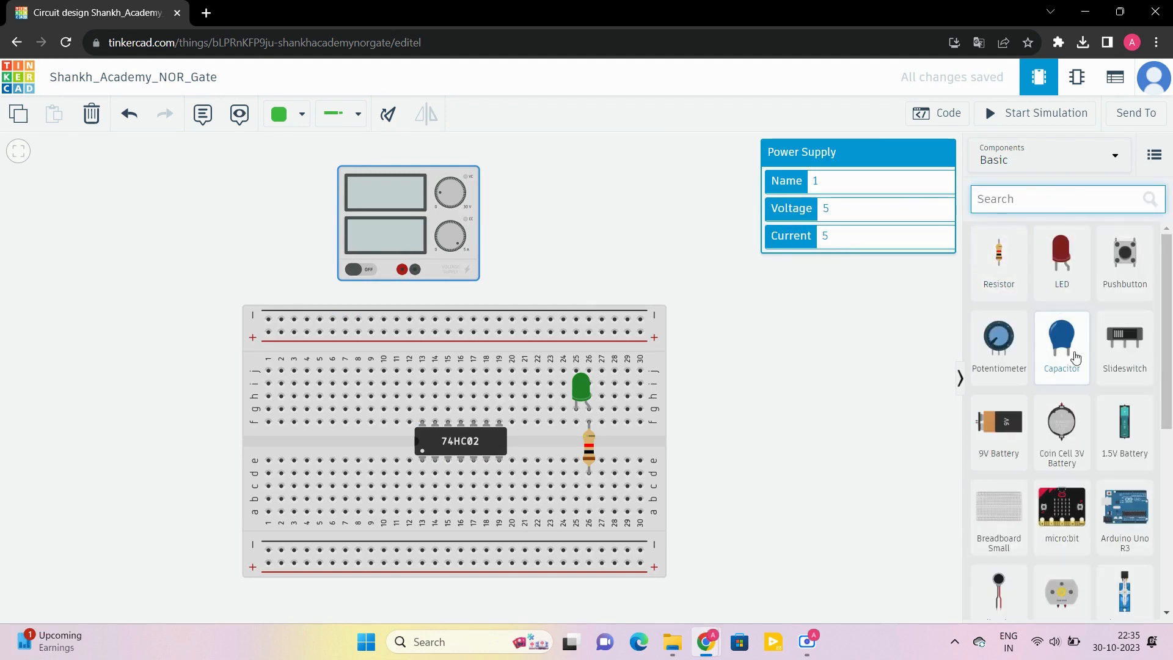
{"action": "left_click_drag", "start_coordinate": [1123, 357], "coordinate": [307, 411]}
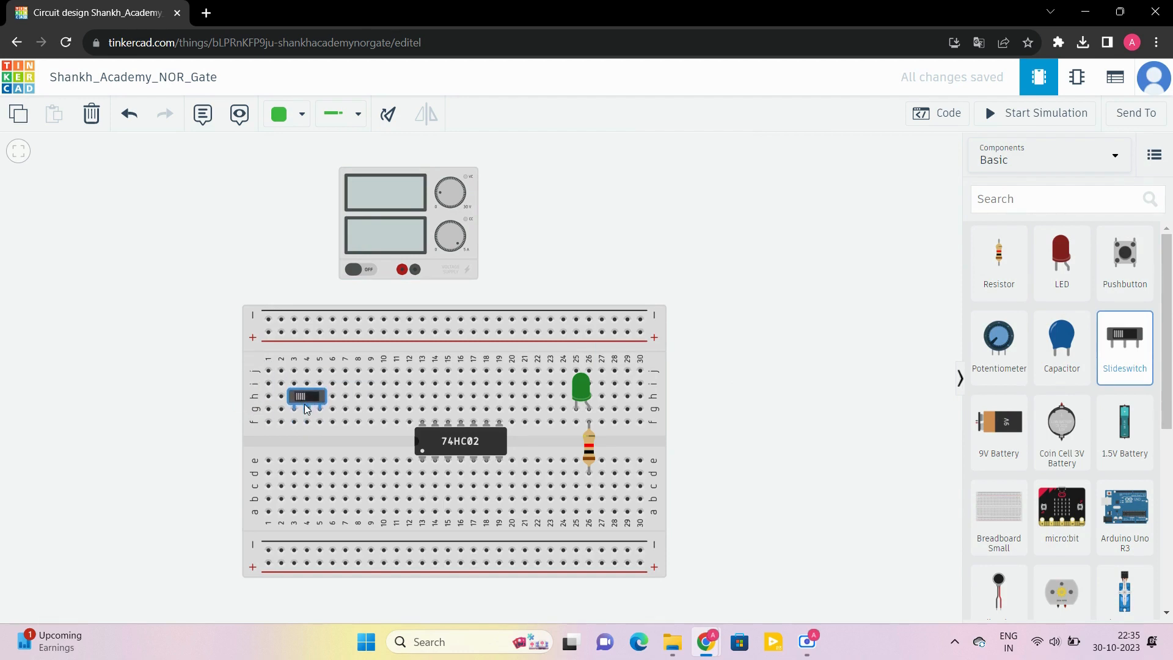
{"action": "left_click_drag", "start_coordinate": [304, 404], "coordinate": [304, 404]}
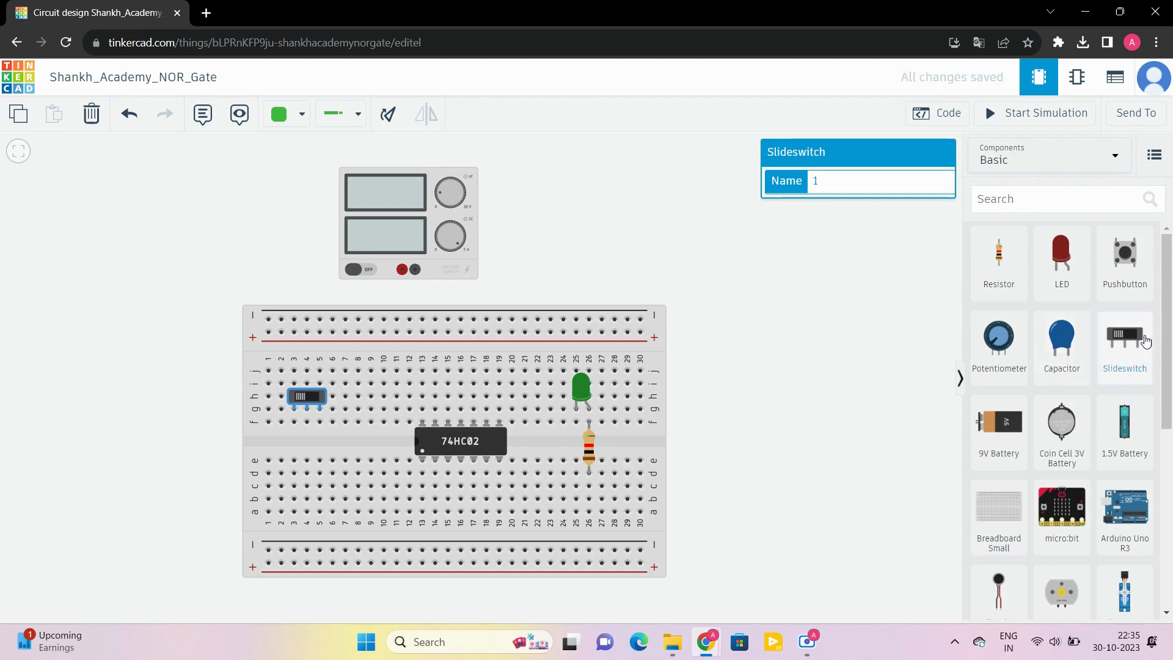
{"action": "left_click_drag", "start_coordinate": [1145, 341], "coordinate": [307, 487]}
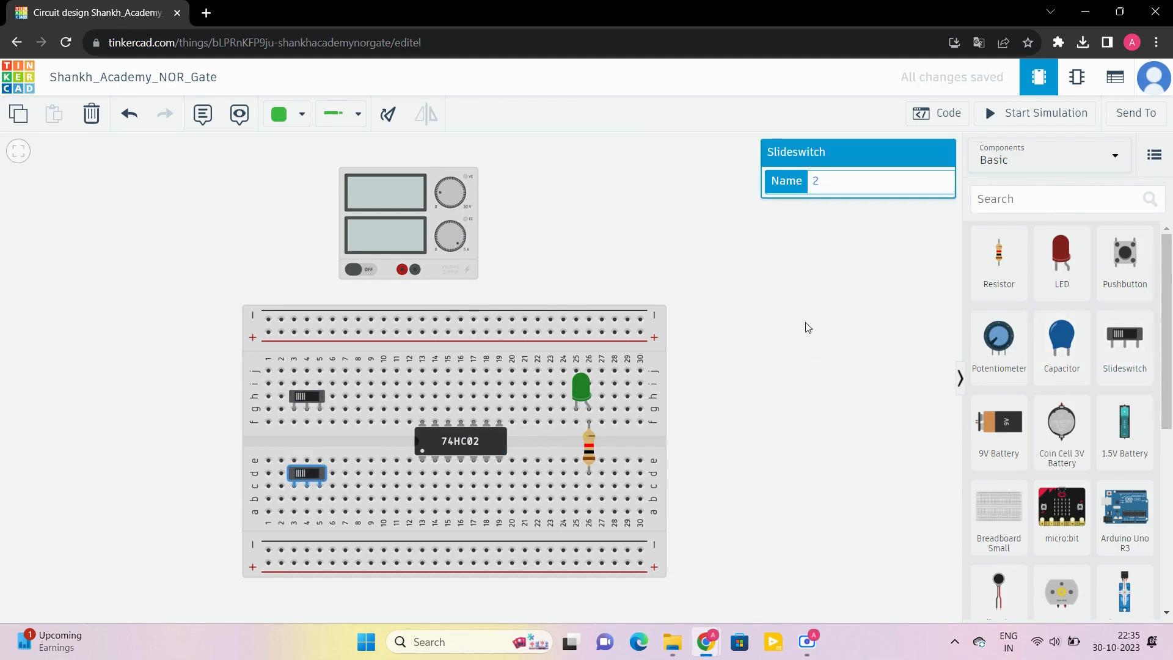
{"action": "left_click", "coordinate": [856, 331]}
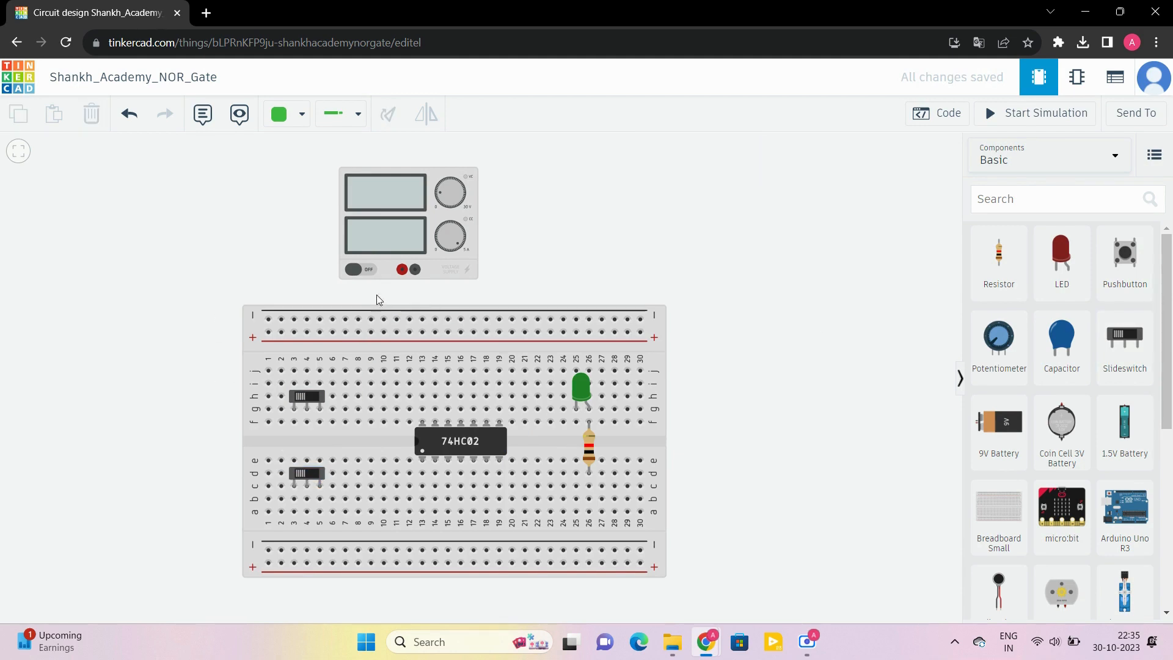
Step: Wire the power supply's positive terminal to the upper positive rail and its negative terminal to the upper negative rail
{"action": "left_click", "coordinate": [402, 269]}
{"action": "left_click", "coordinate": [397, 331]}
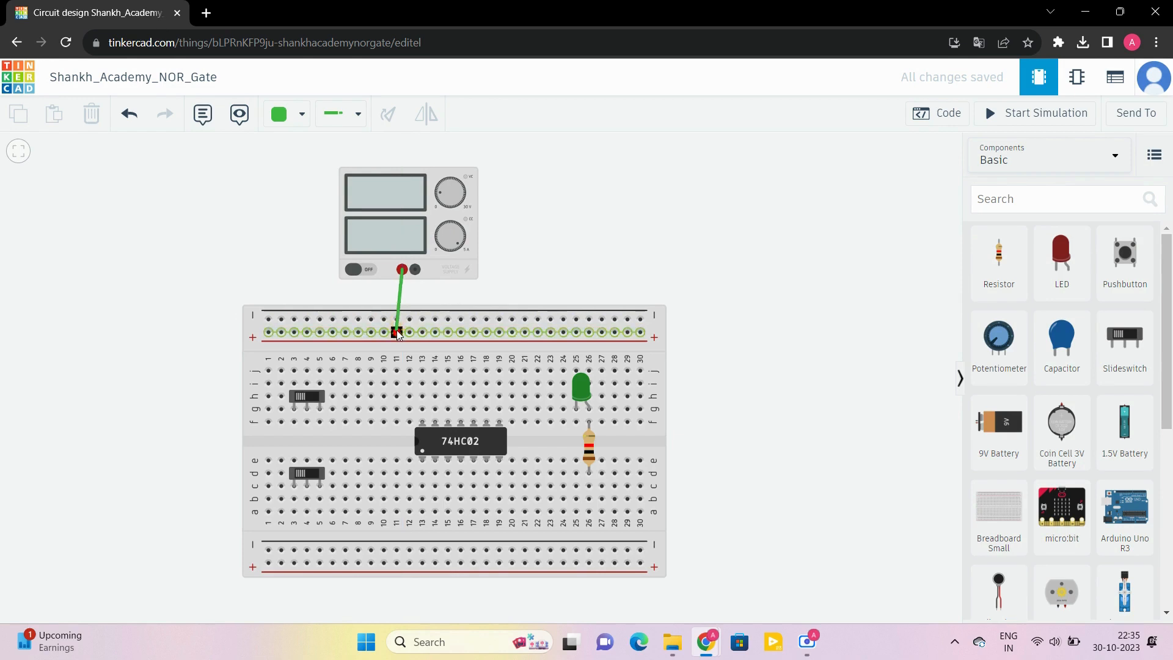
{"action": "left_click", "coordinate": [415, 274]}
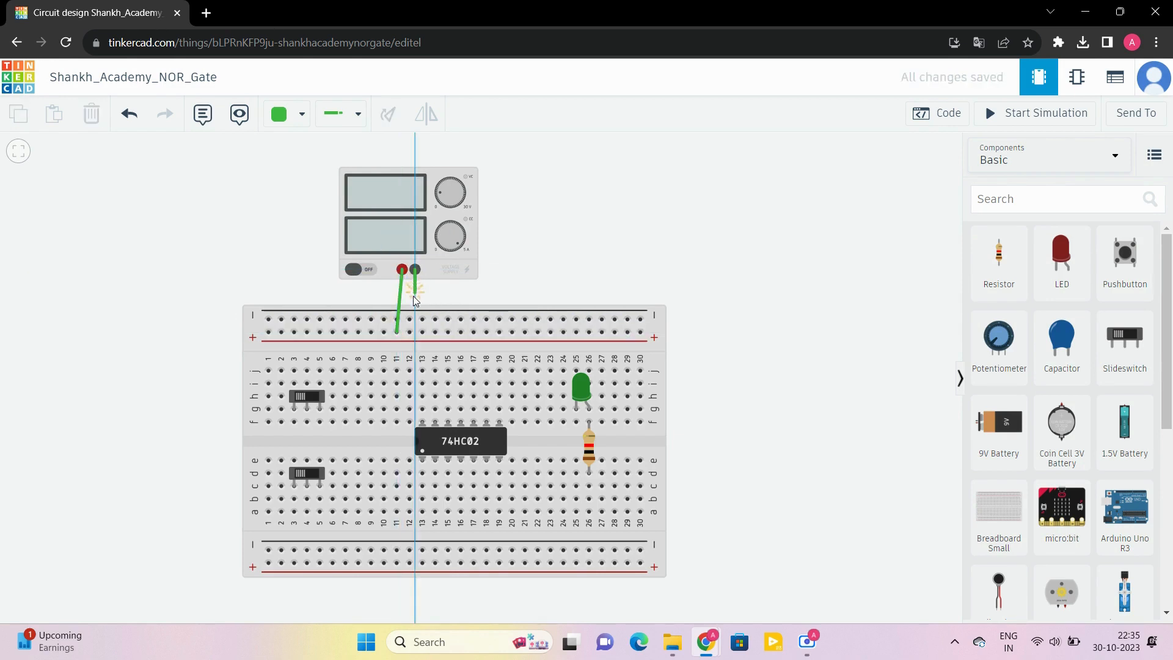
{"action": "left_click", "coordinate": [409, 319]}
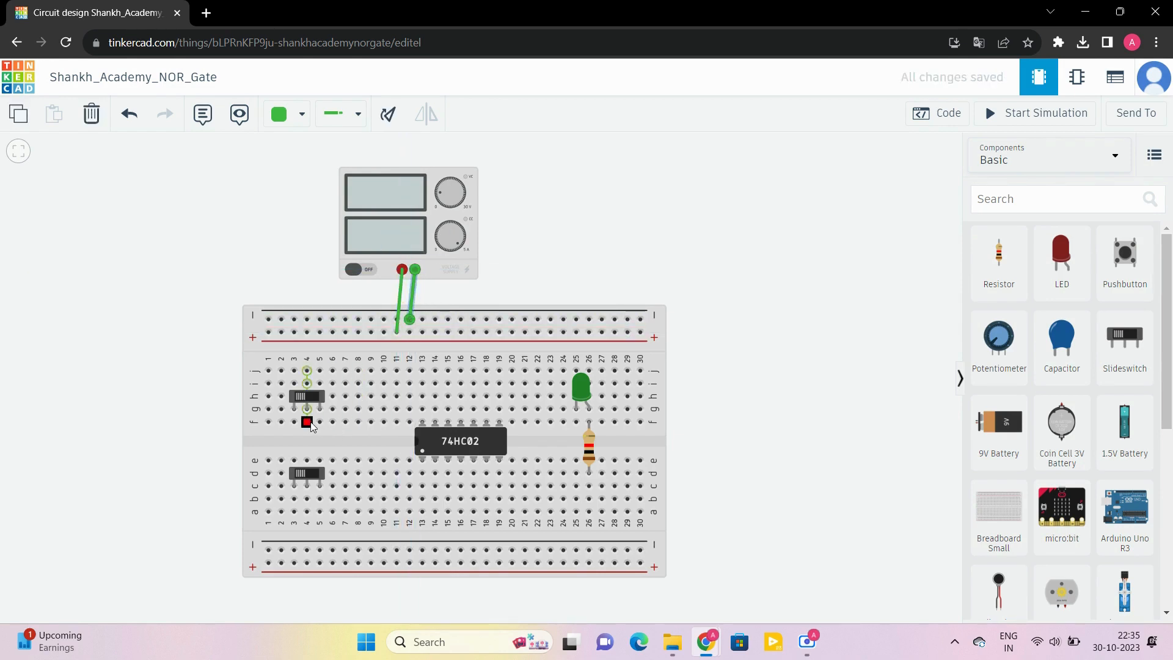
Step: Wire the upper slideswitch's outer pins to the upper rails: column 3 to positive and column 5 to negative
{"action": "left_click", "coordinate": [294, 370]}
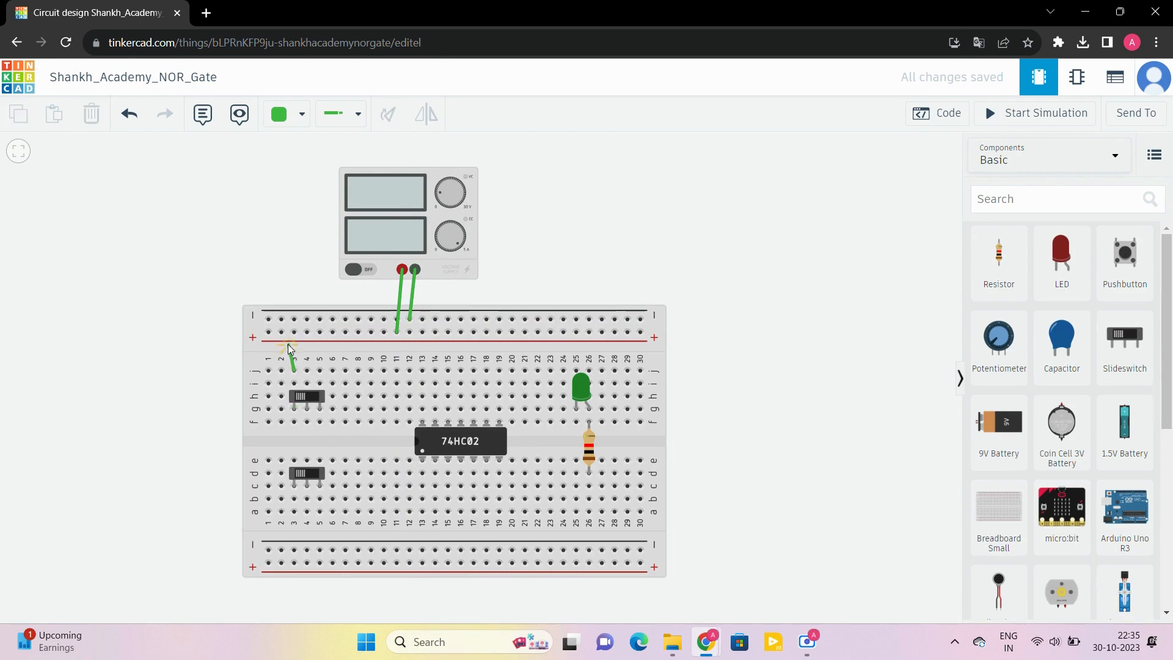
{"action": "left_click", "coordinate": [294, 335]}
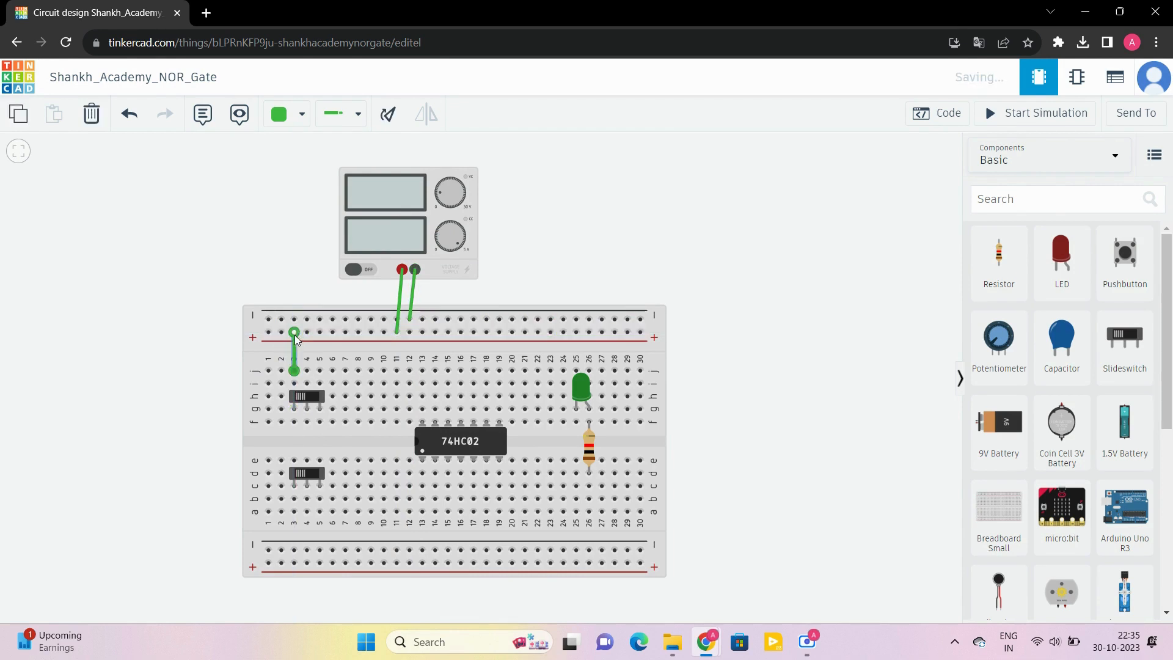
{"action": "left_click", "coordinate": [319, 370]}
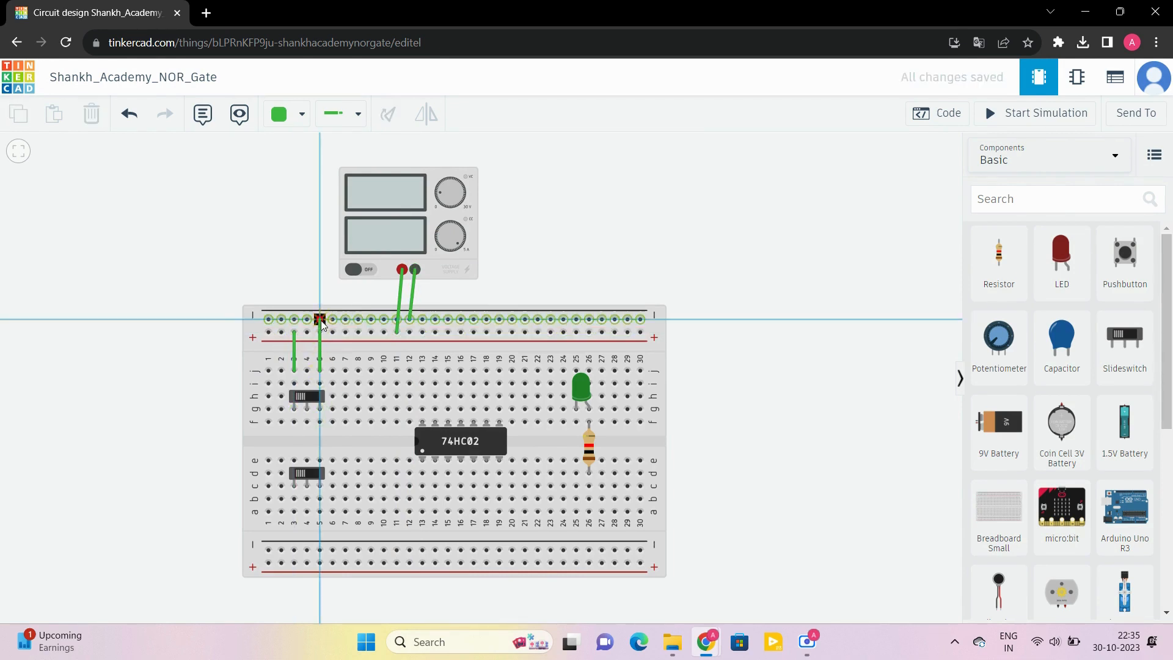
{"action": "left_click", "coordinate": [319, 319]}
Step: Bridge columns 3 and 5 across the centre gap to link the outer pins of both slideswitches
{"action": "left_click", "coordinate": [294, 421]}
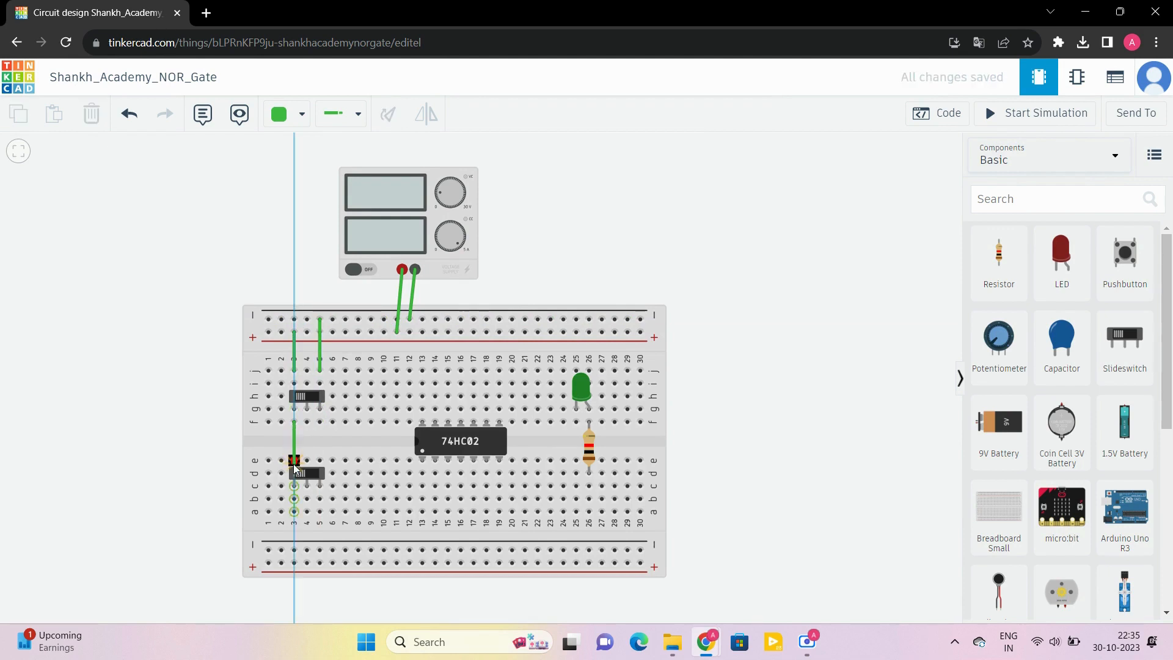
{"action": "left_click", "coordinate": [294, 460]}
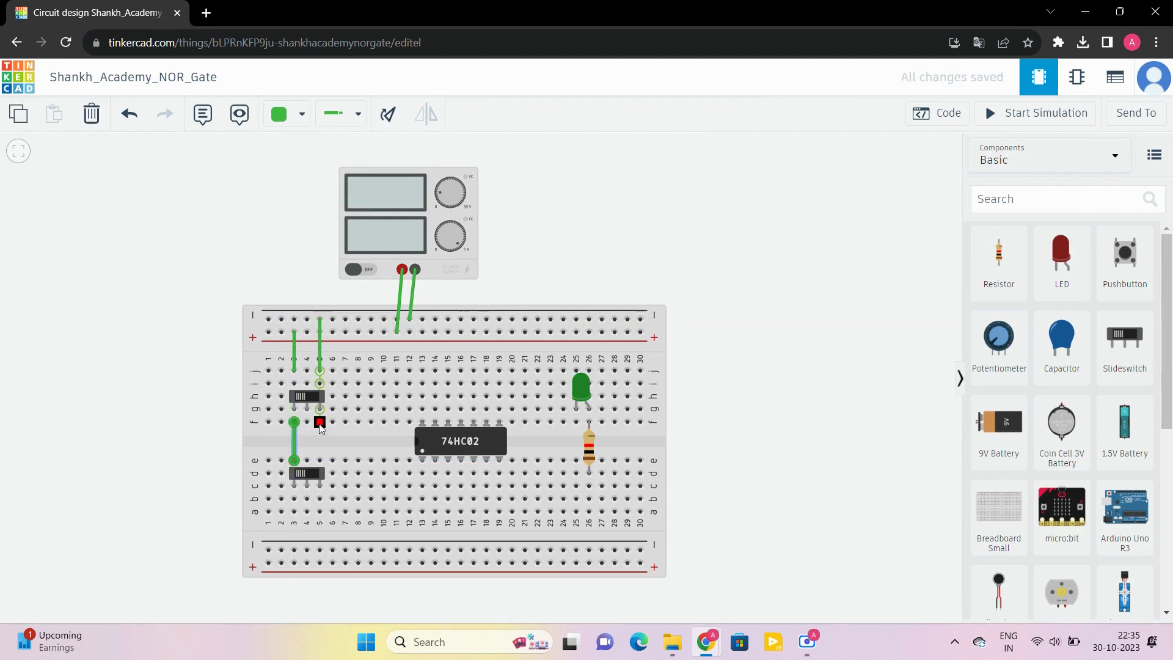
{"action": "left_click", "coordinate": [319, 422]}
{"action": "left_click", "coordinate": [321, 460]}
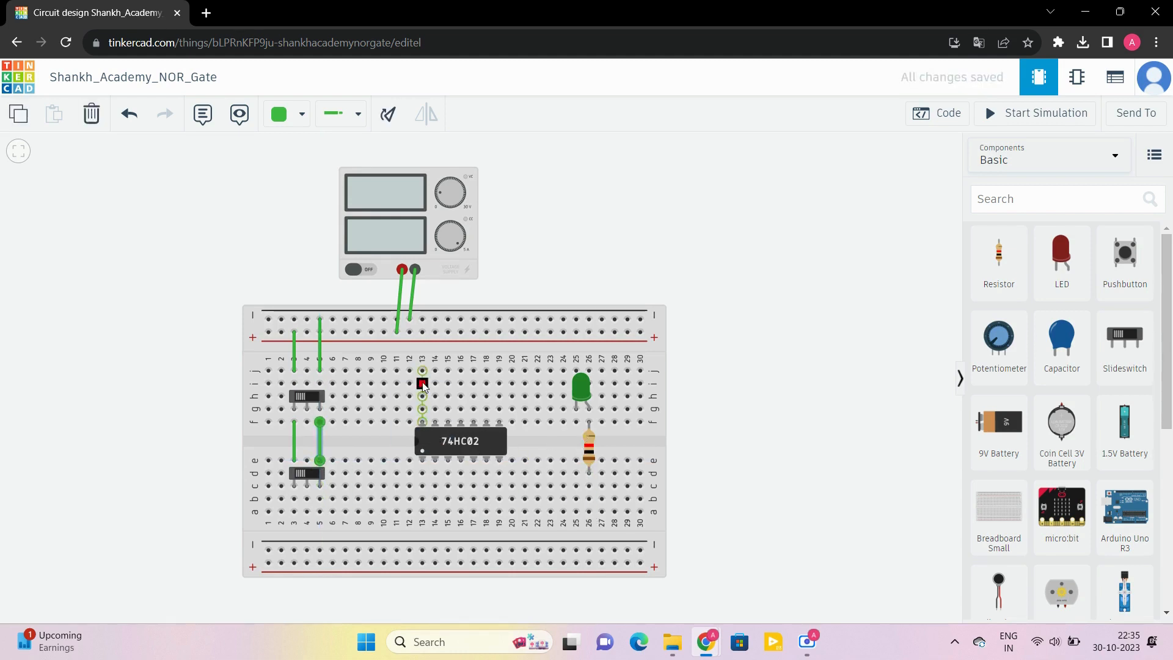
Step: Power the 74HC02 by wiring column 13 to the upper positive rail and column 19, through column 25, to the upper negative rail
{"action": "left_click", "coordinate": [423, 421]}
{"action": "left_click", "coordinate": [423, 332]}
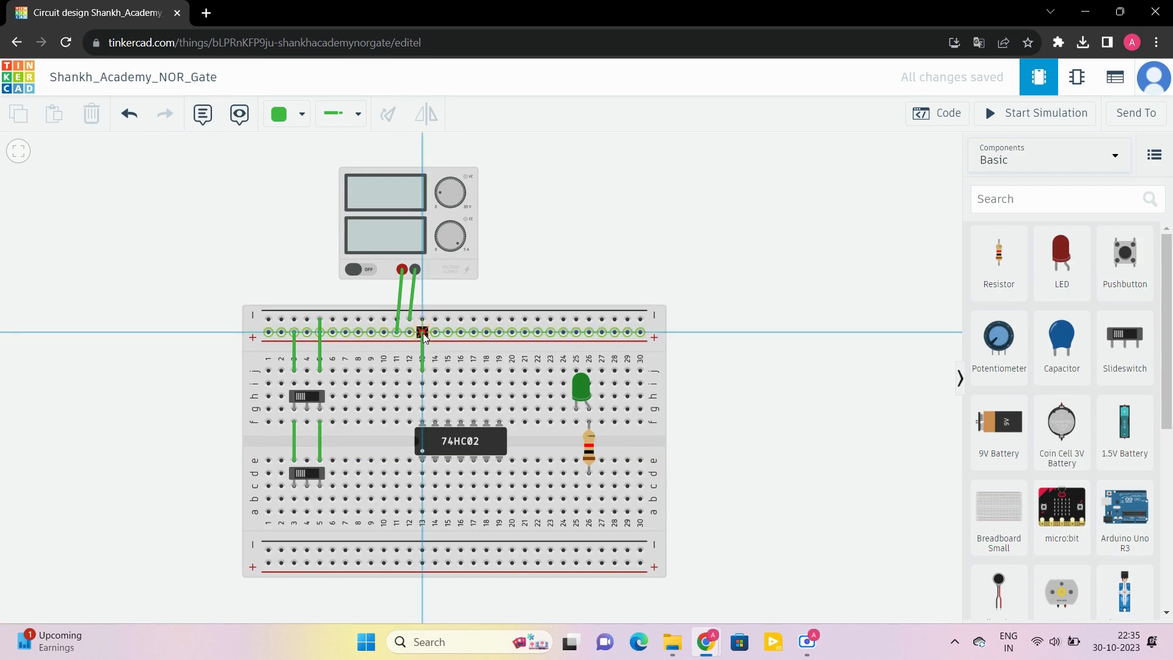
{"action": "left_click", "coordinate": [500, 474]}
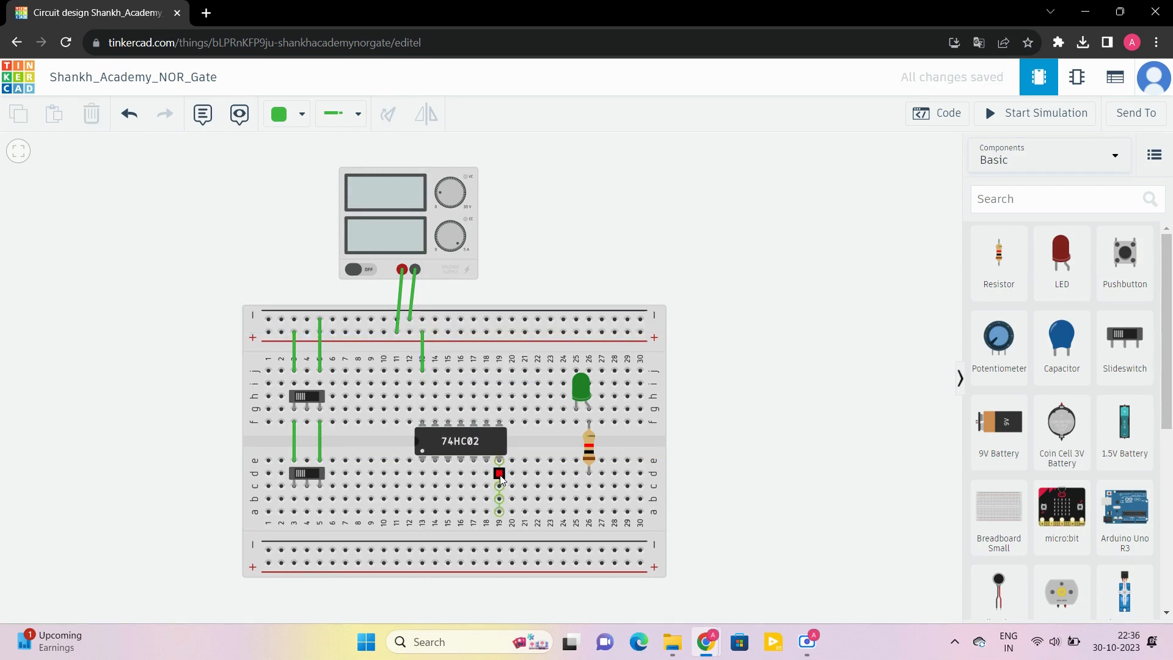
{"action": "left_click", "coordinate": [576, 473]}
{"action": "left_click", "coordinate": [576, 461]}
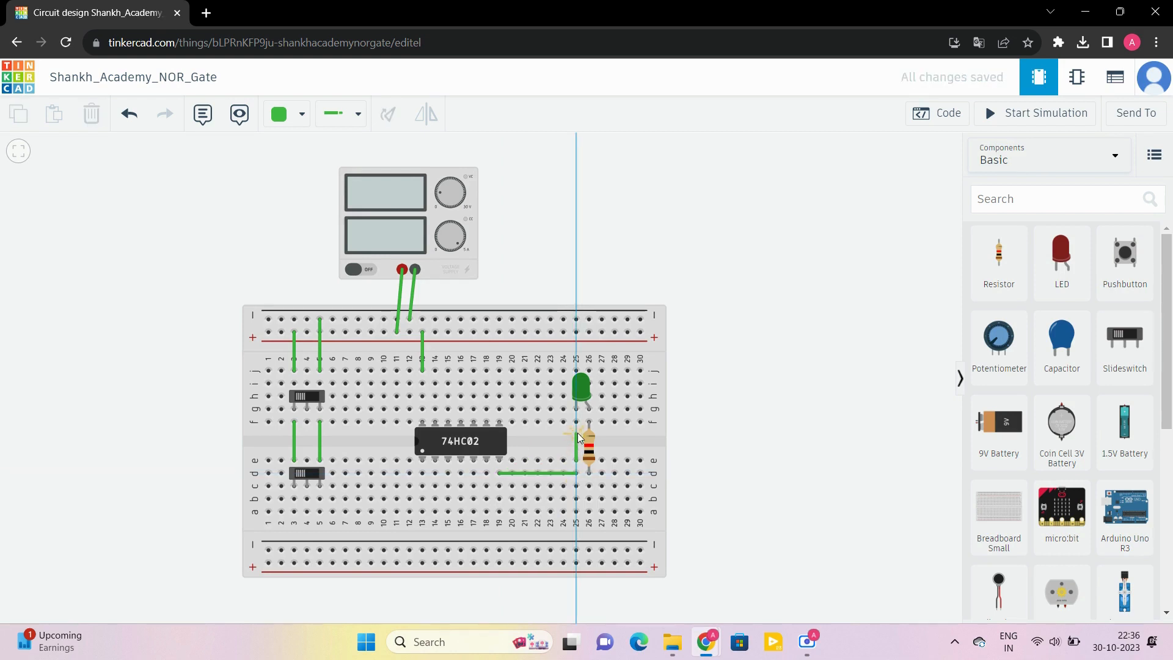
{"action": "left_click", "coordinate": [576, 421]}
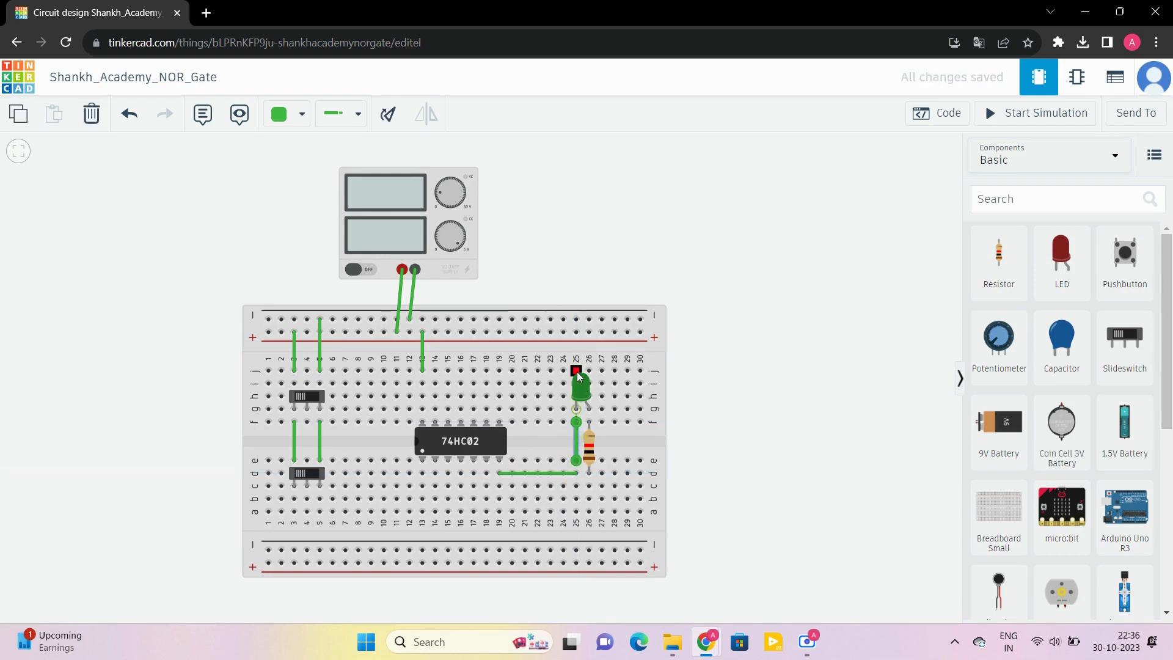
{"action": "left_click", "coordinate": [576, 371]}
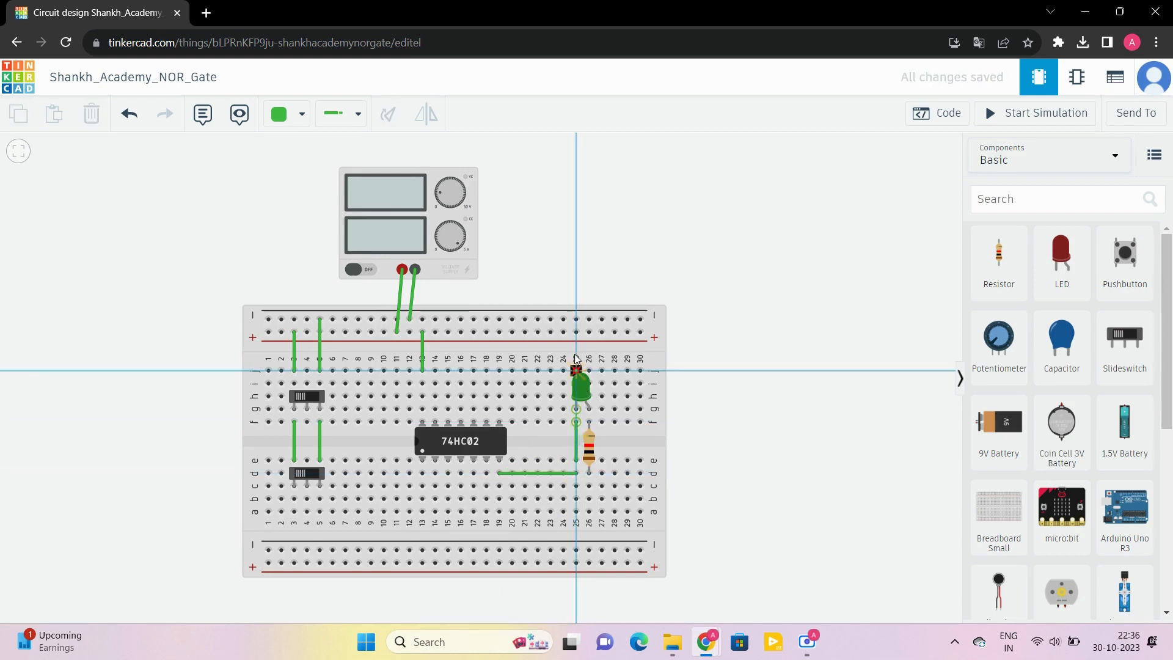
{"action": "left_click", "coordinate": [575, 319]}
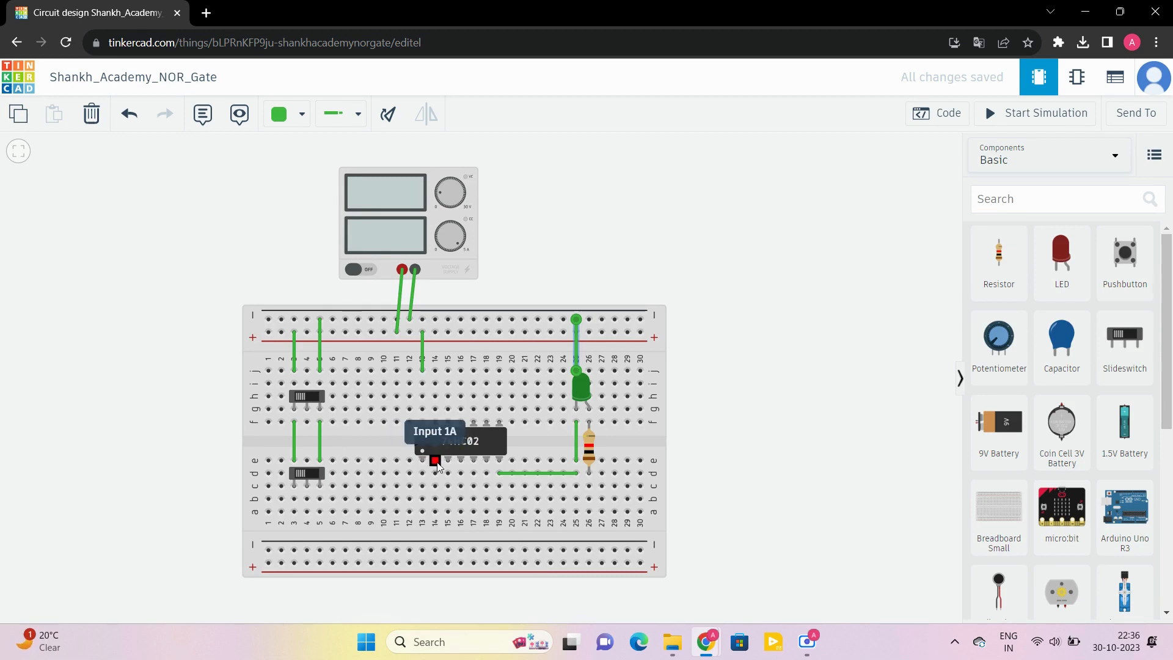
Step: Wire the chip's Input 1A in column 14, row b, to the lower slideswitch's middle pin in column 4, row b
{"action": "left_click", "coordinate": [435, 499]}
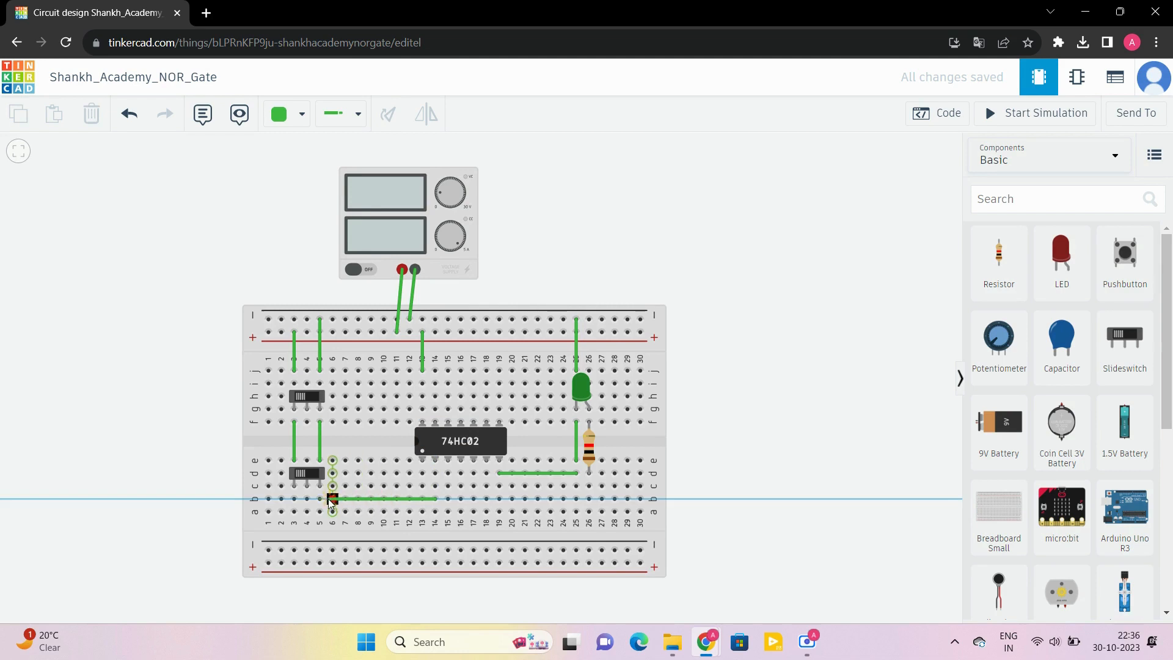
{"action": "left_click", "coordinate": [307, 499]}
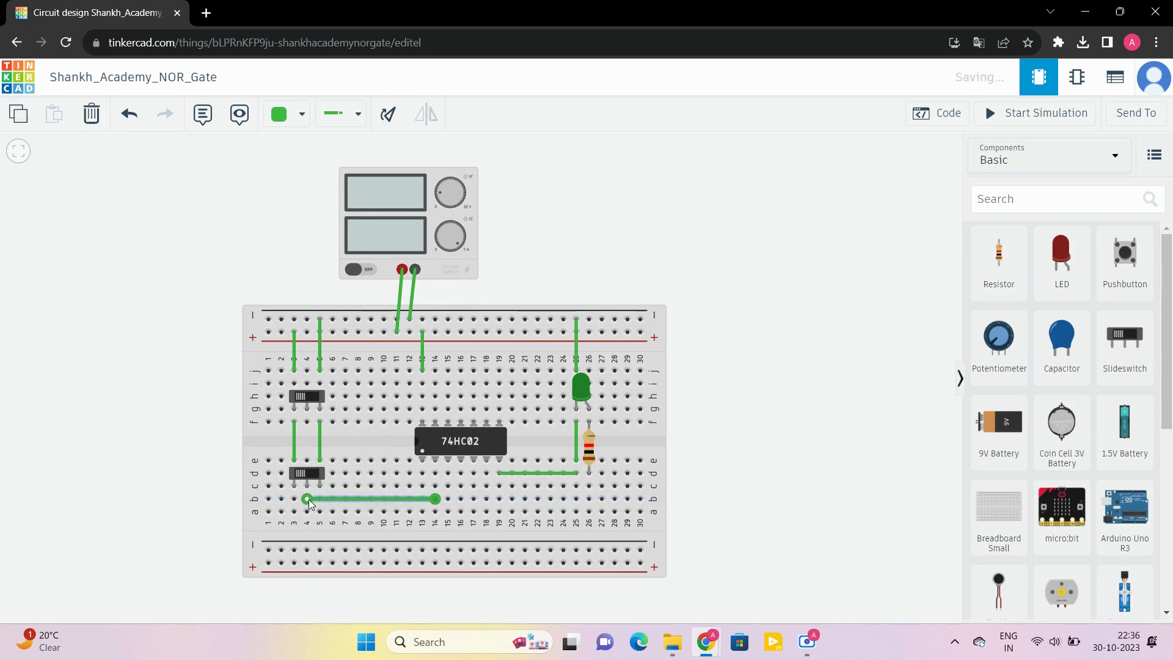
{"action": "left_click", "coordinate": [448, 487]}
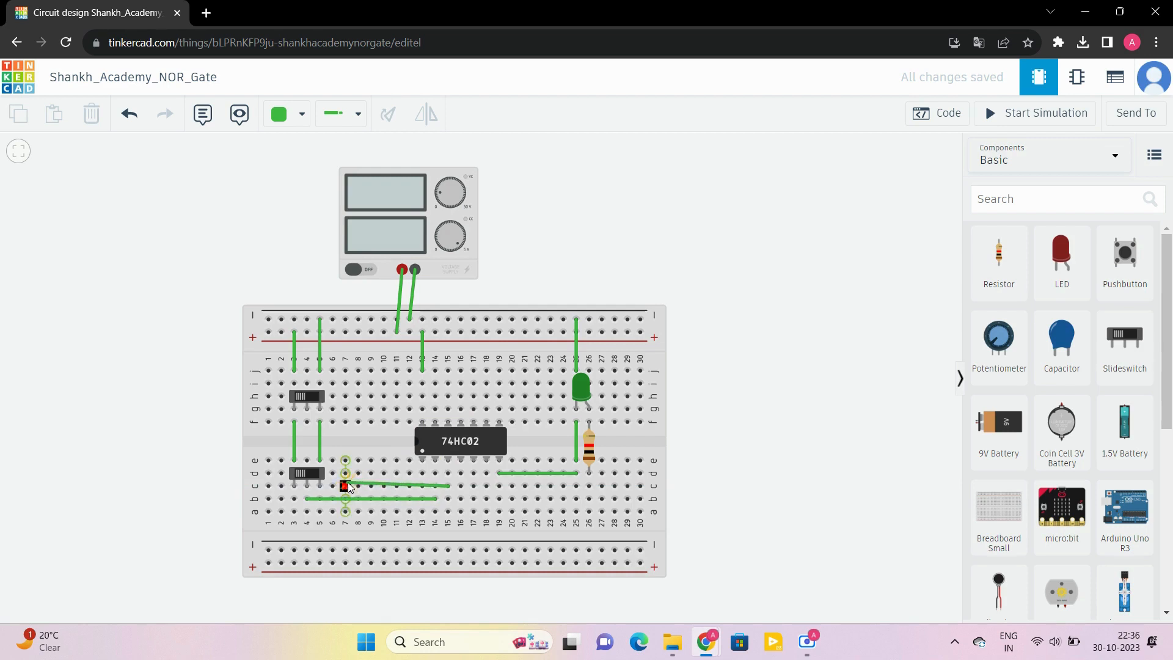
{"action": "left_click", "coordinate": [346, 486]}
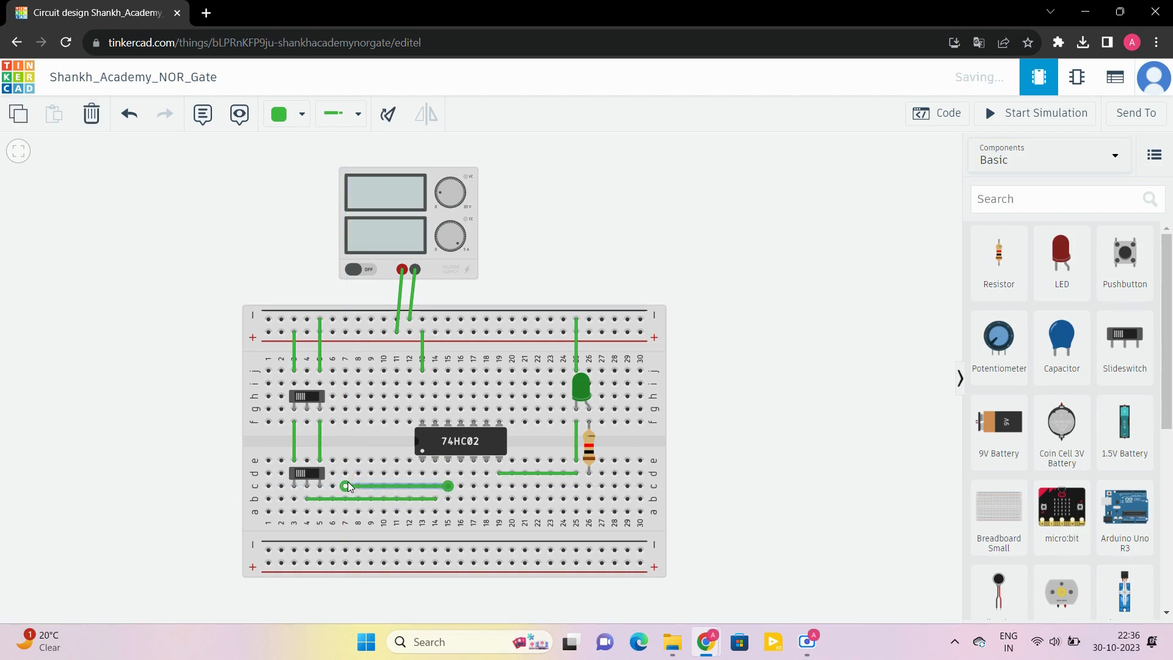
{"action": "key", "text": "Delete"}
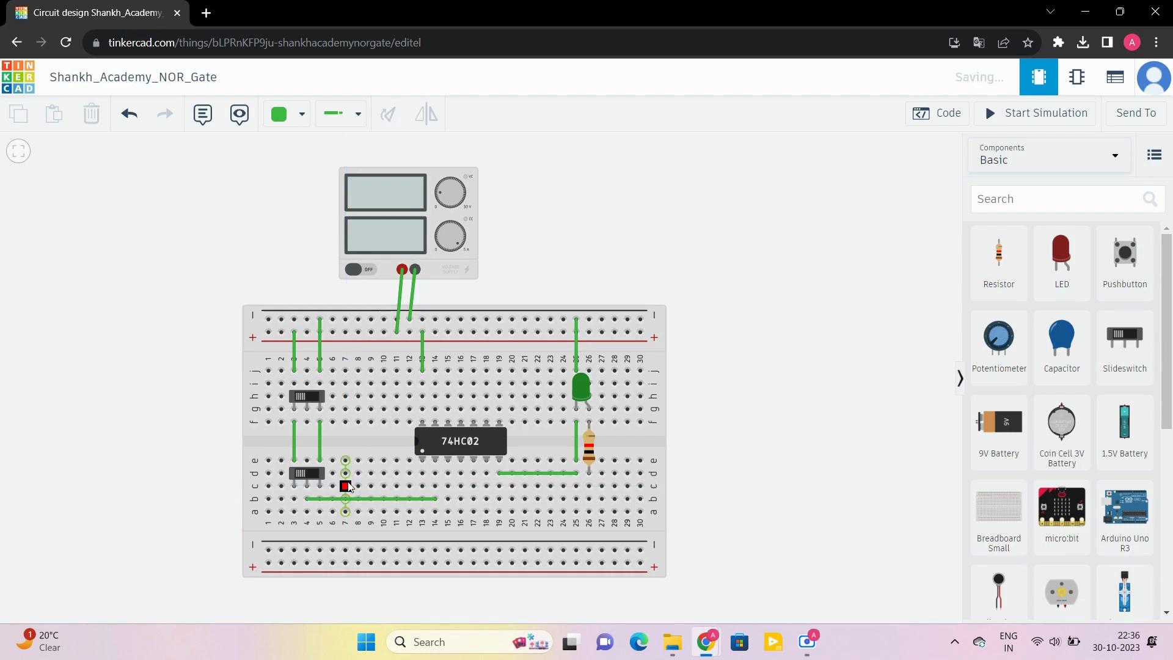
Step: Wire the chip's column 15 pin from row c to the upper slideswitch's middle pin in column 4, row f, with square bends at column 8
{"action": "left_click", "coordinate": [449, 486]}
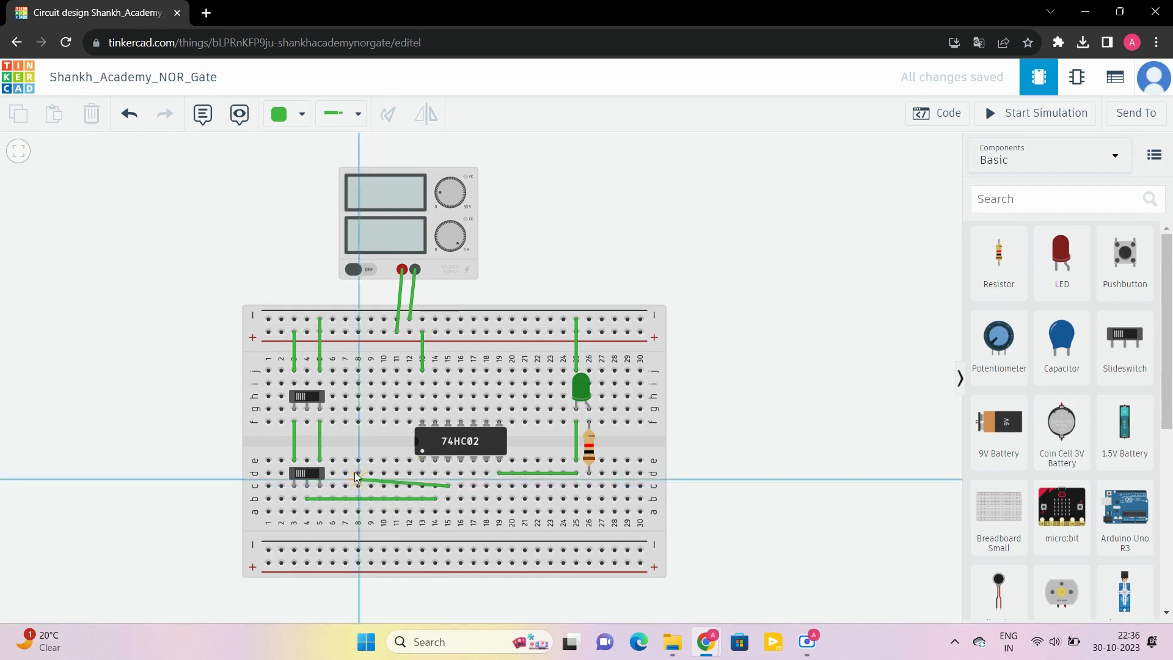
{"action": "left_click", "coordinate": [359, 480]}
{"action": "left_click", "coordinate": [359, 455]}
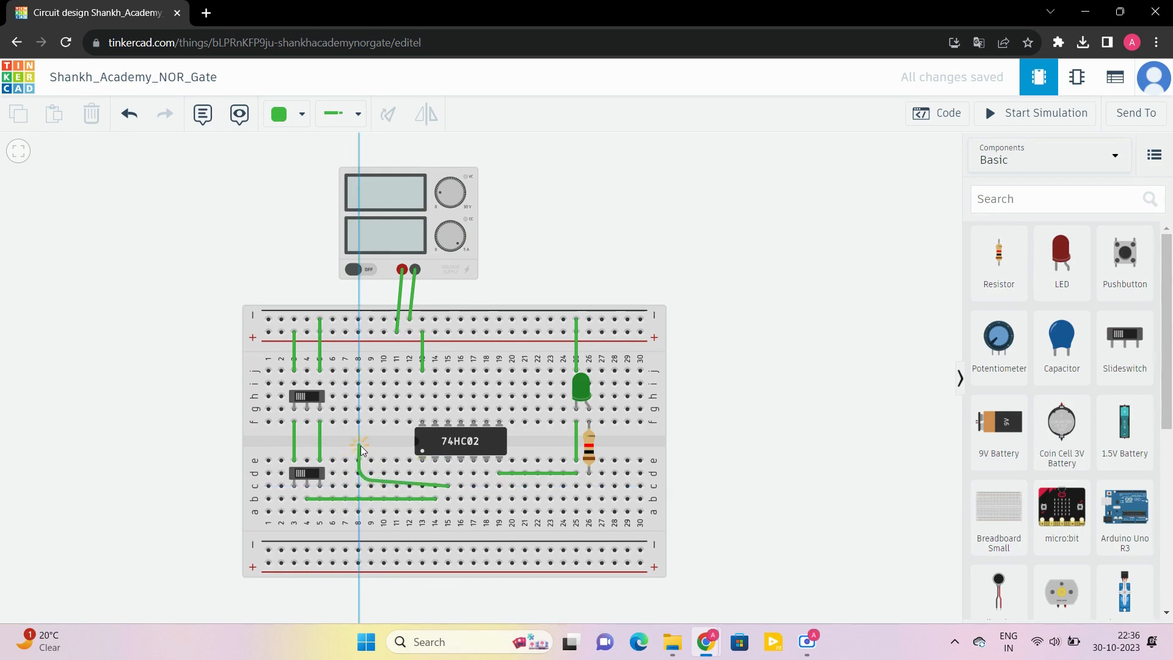
{"action": "left_click", "coordinate": [306, 422]}
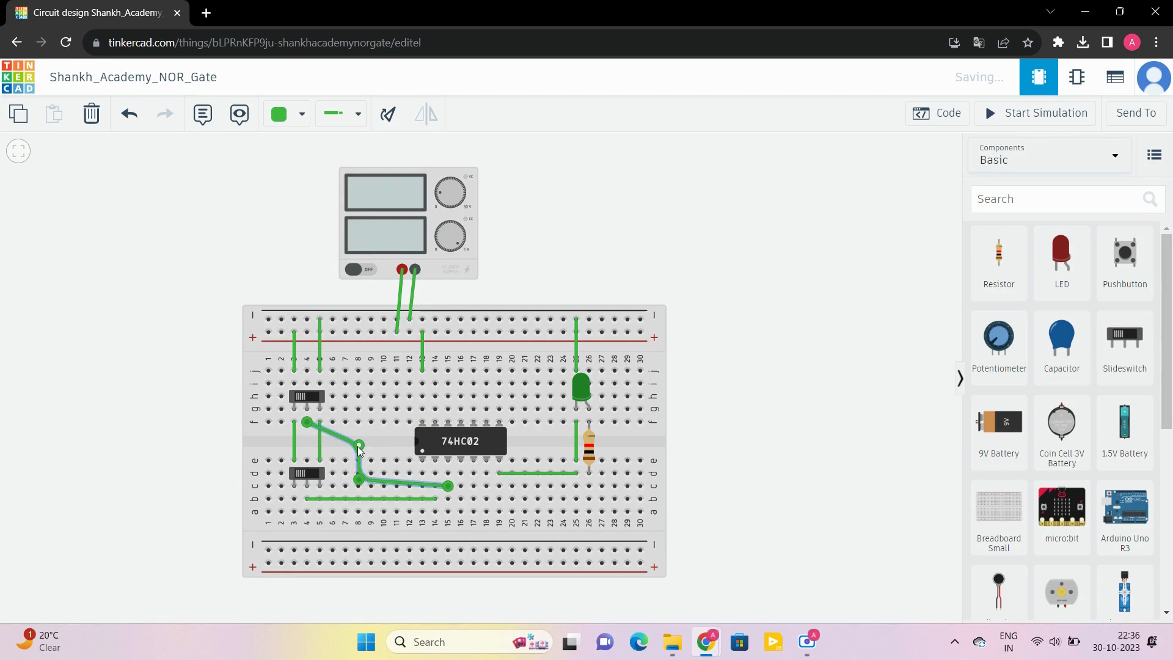
{"action": "left_click_drag", "start_coordinate": [326, 448], "coordinate": [359, 422]}
{"action": "left_click_drag", "start_coordinate": [358, 480], "coordinate": [358, 486]}
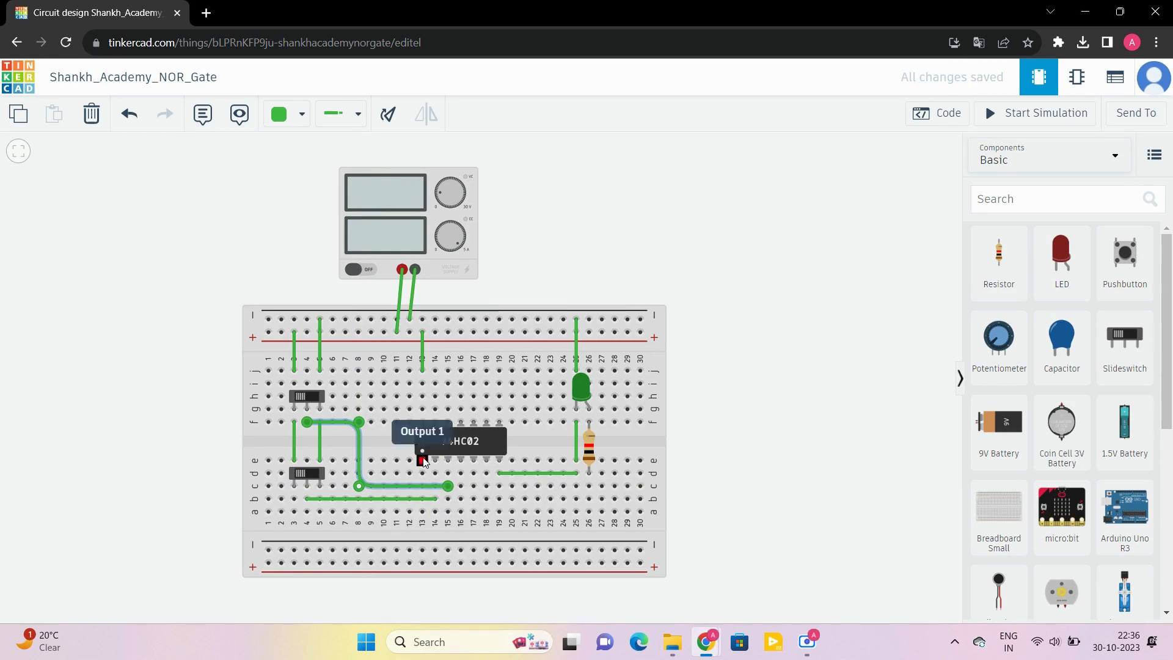
{"action": "left_click", "coordinate": [422, 474]}
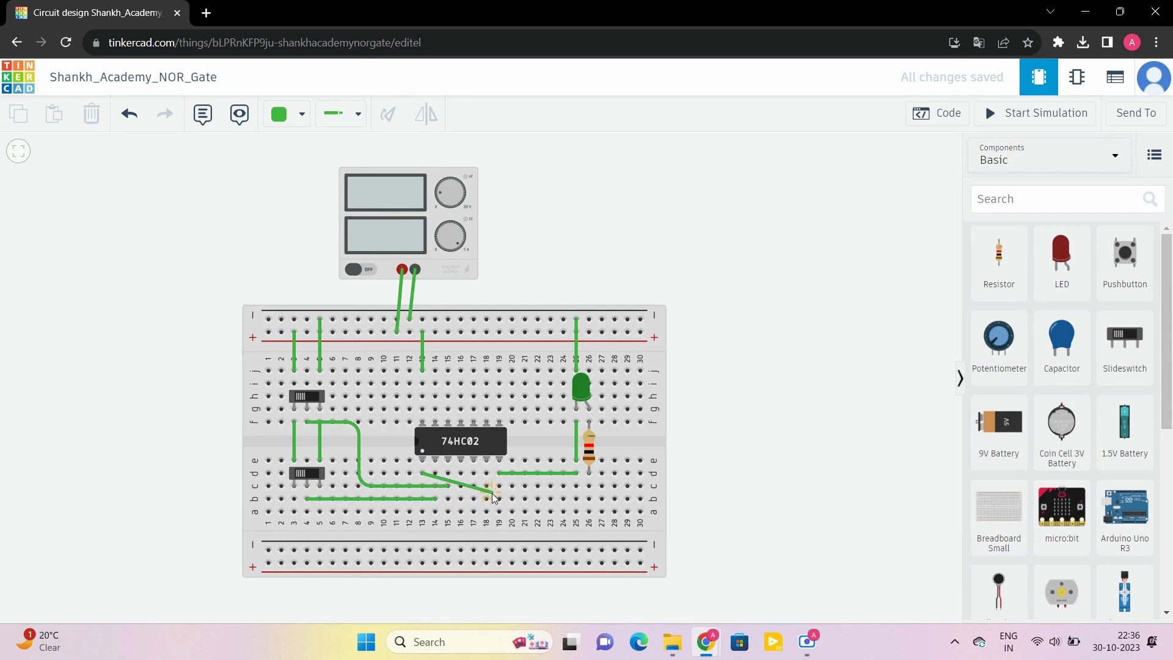
{"action": "left_click", "coordinate": [487, 491]}
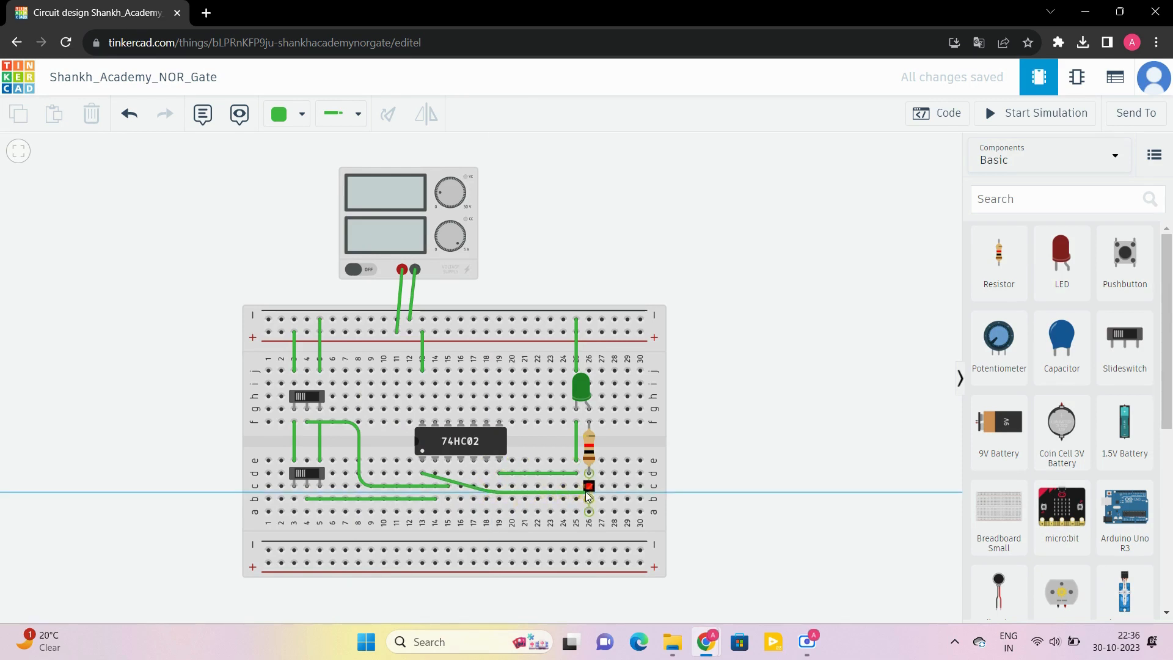
{"action": "left_click", "coordinate": [551, 498]}
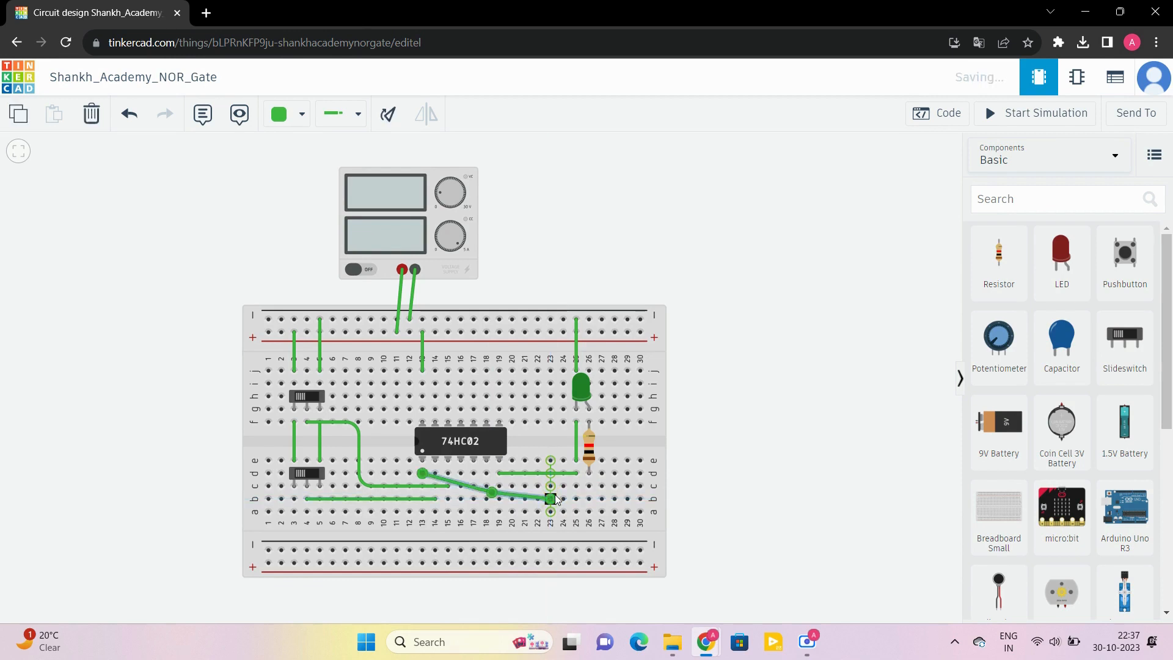
{"action": "key", "text": "Delete"}
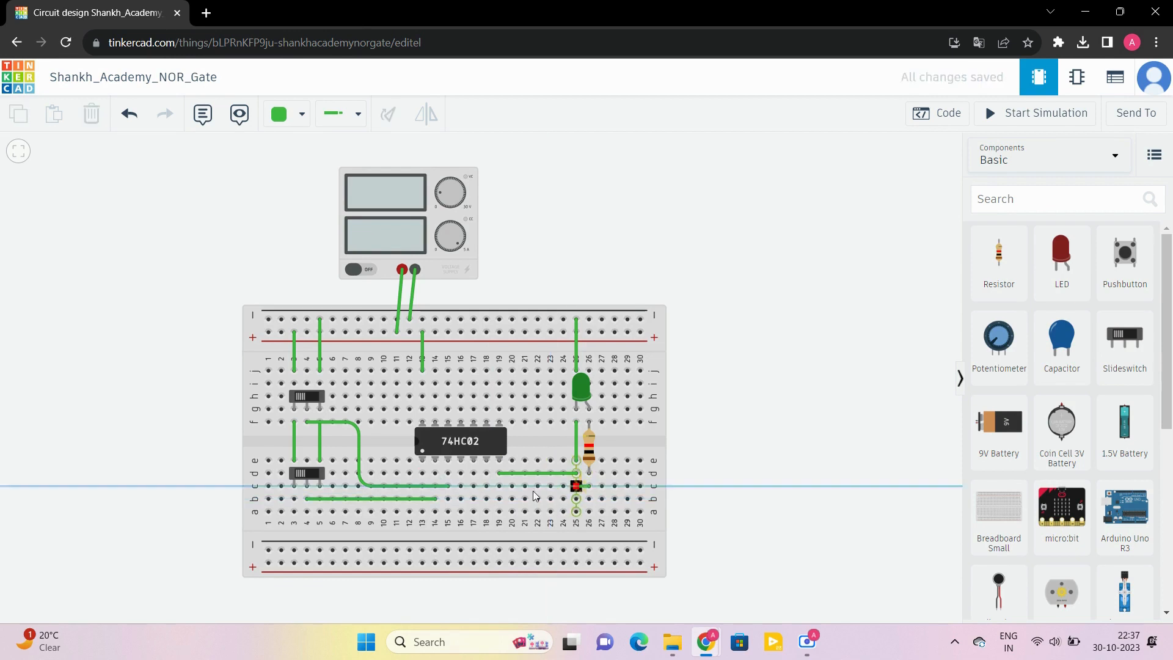
Step: Wire the resistor's column 26, row c to the chip's Output 1 in column 13, row d, routing it squarely along row a
{"action": "left_click", "coordinate": [473, 494]}
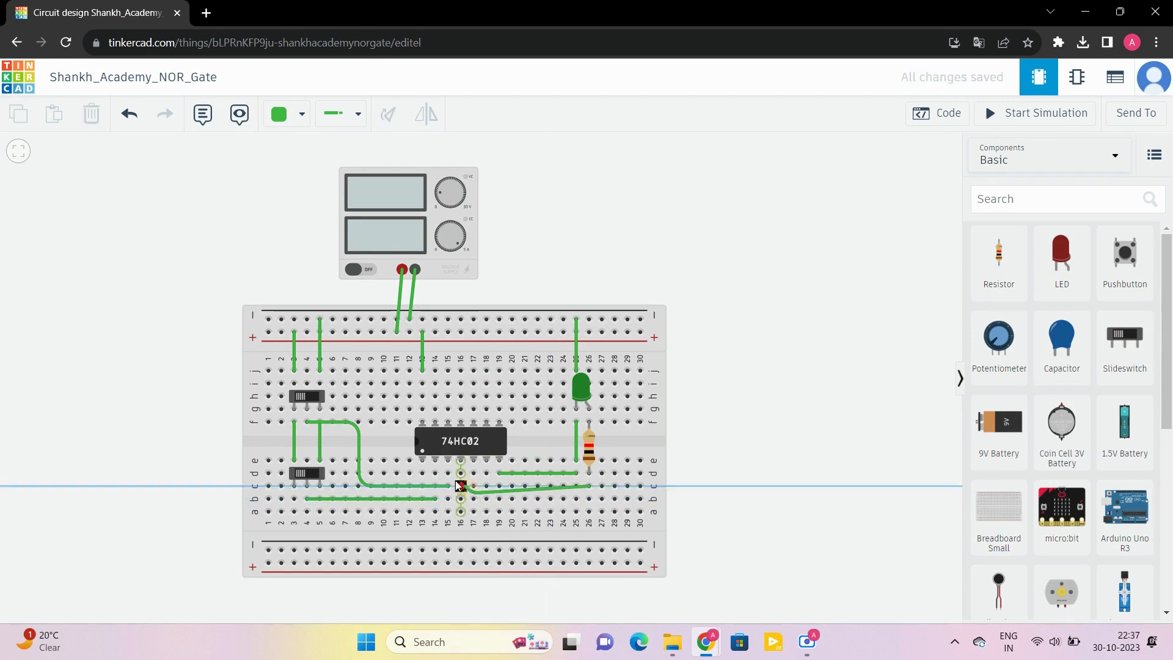
{"action": "left_click", "coordinate": [422, 475]}
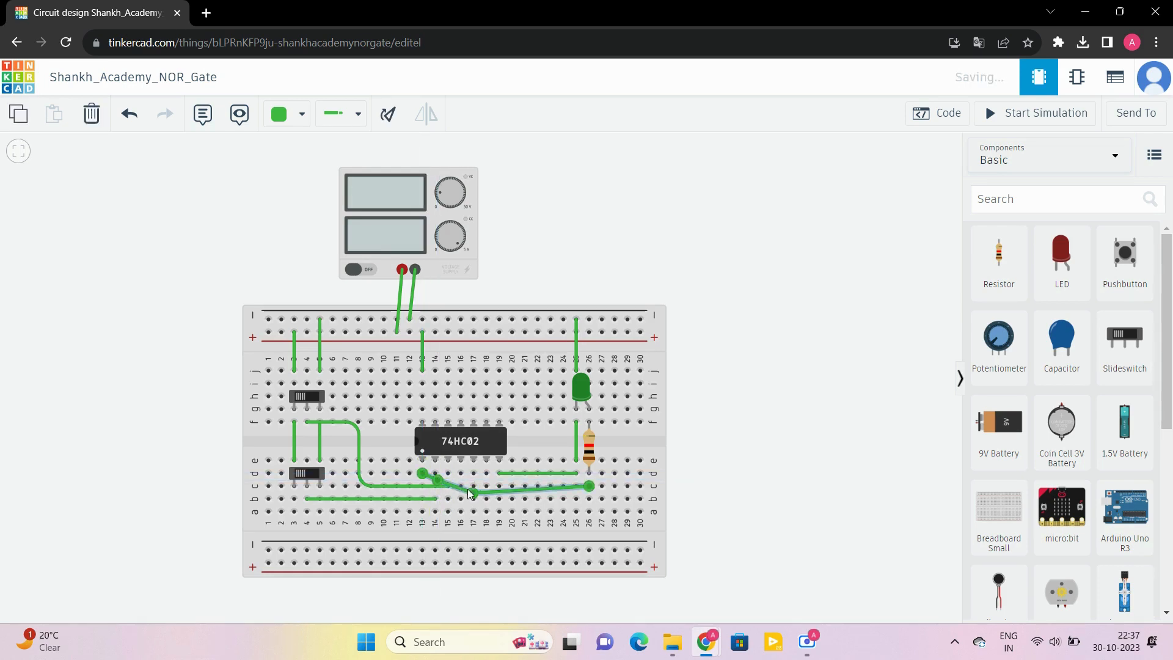
{"action": "left_click_drag", "start_coordinate": [504, 494], "coordinate": [591, 497]}
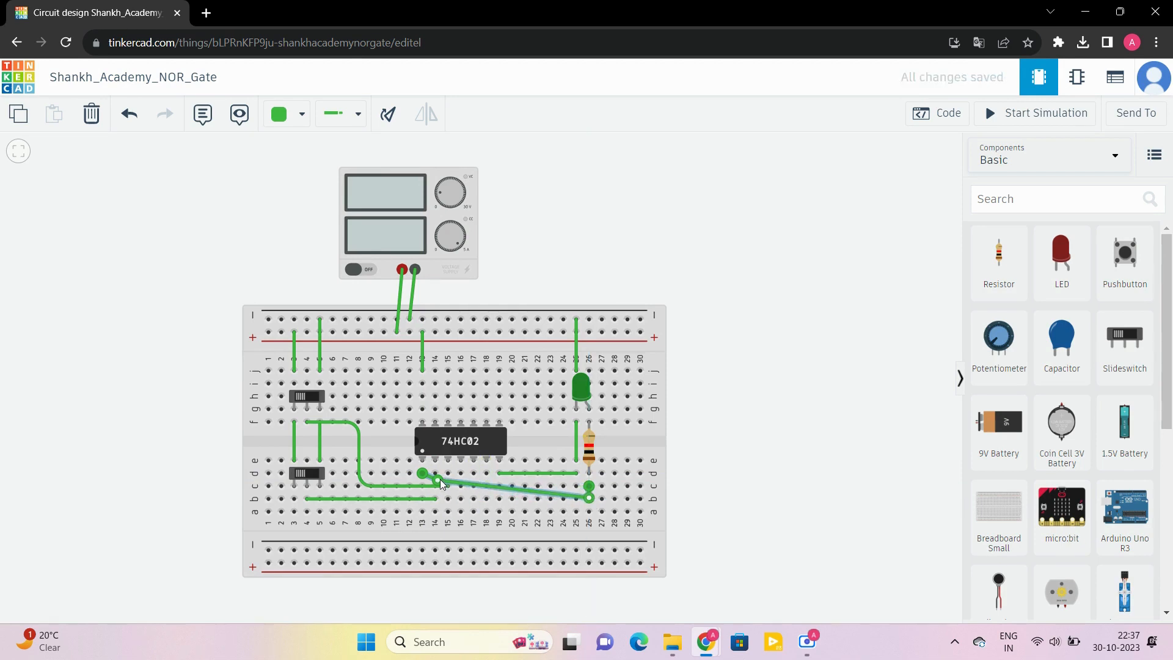
{"action": "left_click_drag", "start_coordinate": [440, 479], "coordinate": [423, 514]}
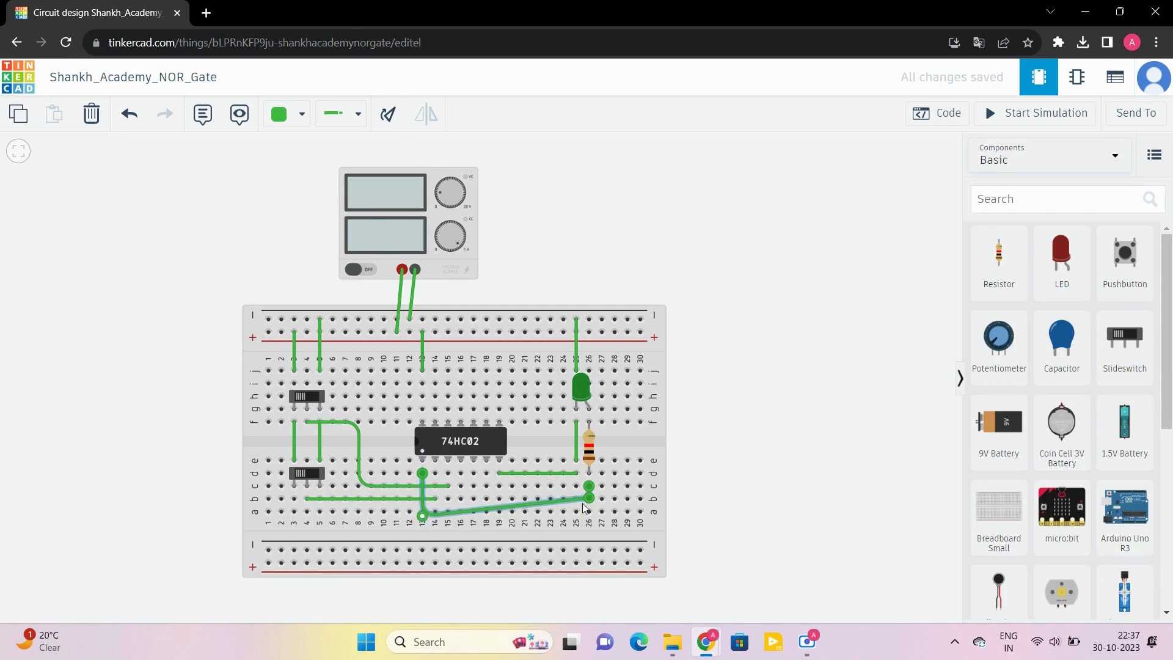
{"action": "left_click_drag", "start_coordinate": [585, 506], "coordinate": [588, 514]}
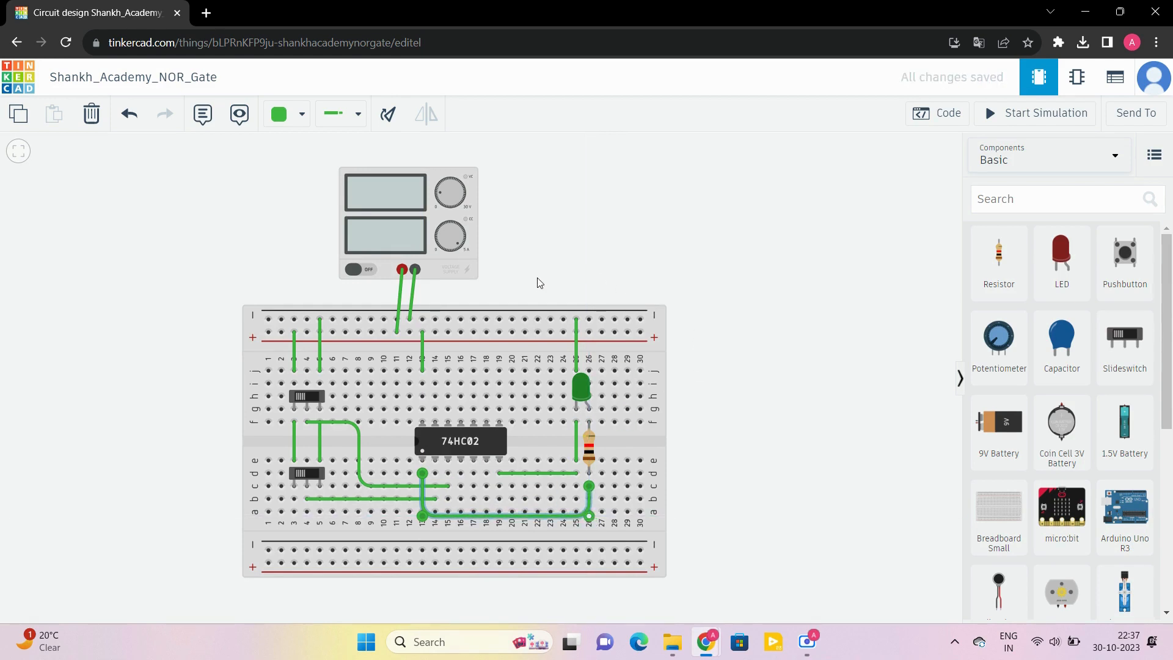
Step: Colour the power supply's positive wire and the column 3 wire to the positive rail red
{"action": "left_click", "coordinate": [402, 302]}
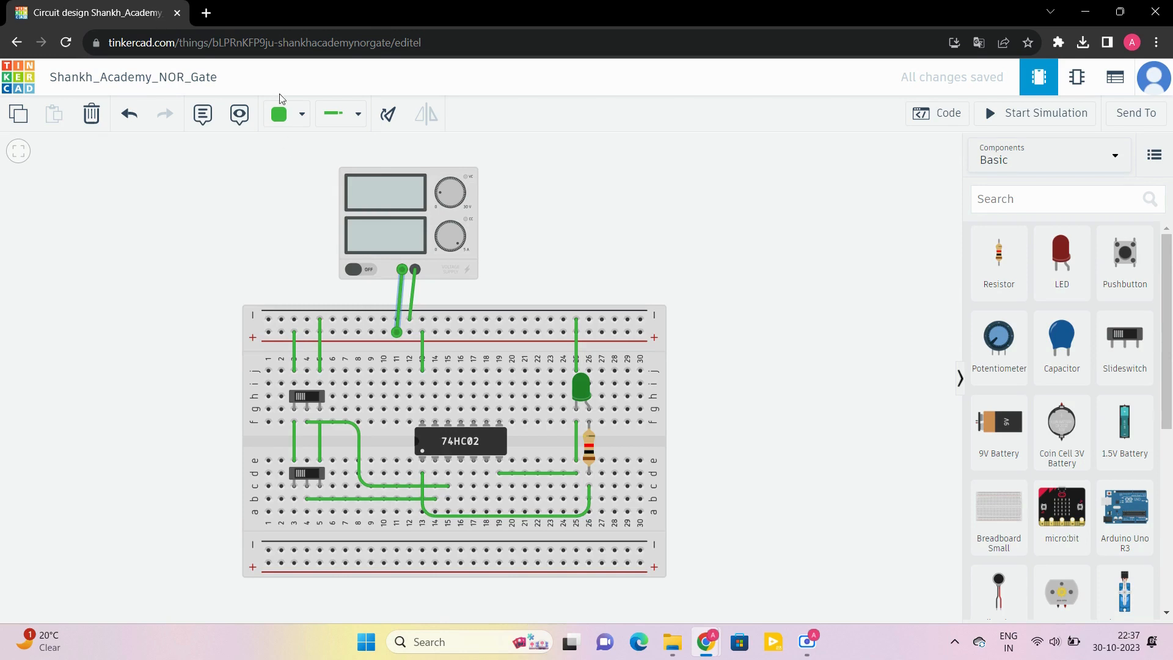
{"action": "left_click", "coordinate": [287, 116]}
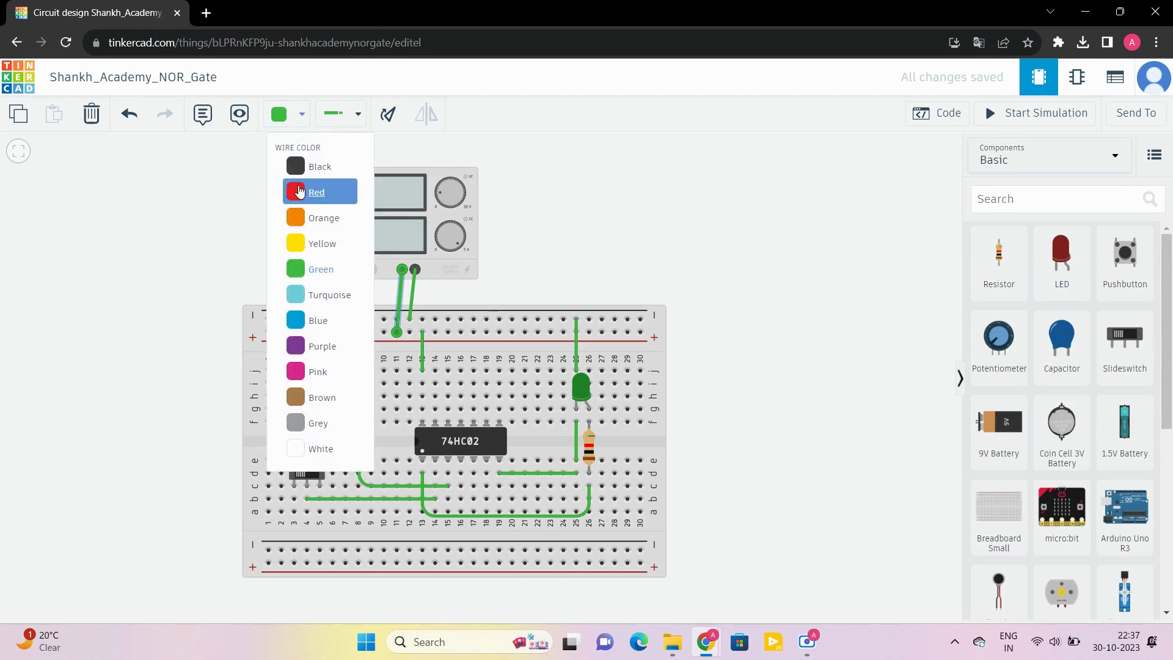
{"action": "left_click", "coordinate": [299, 192]}
{"action": "left_click", "coordinate": [295, 350]}
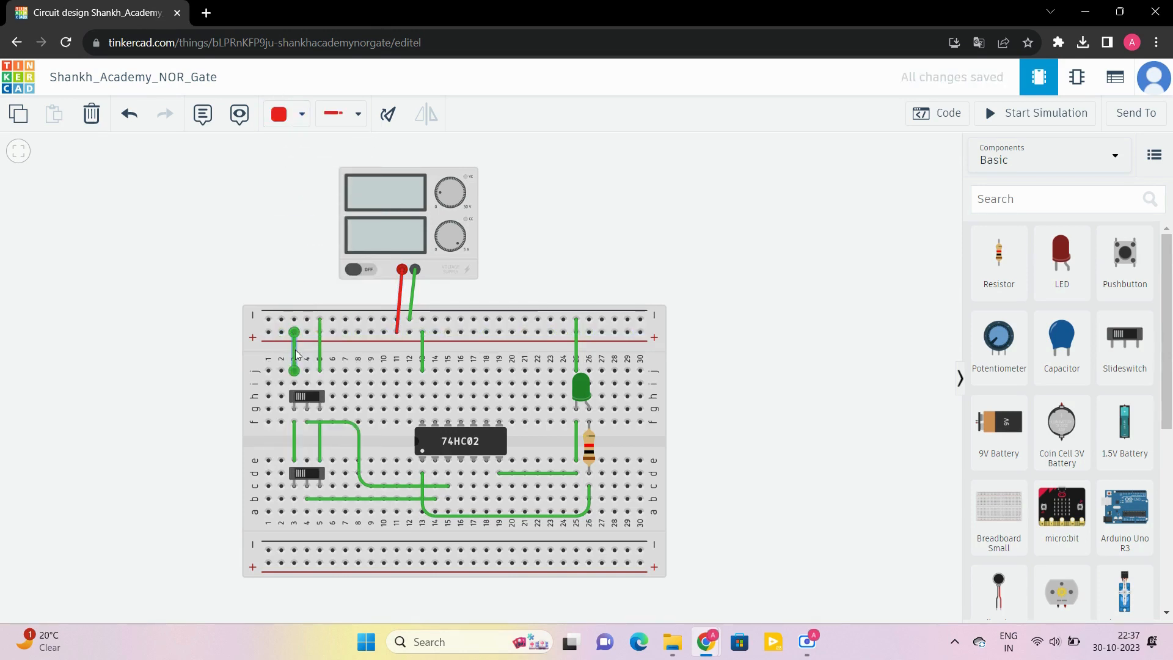
{"action": "left_click", "coordinate": [287, 116]}
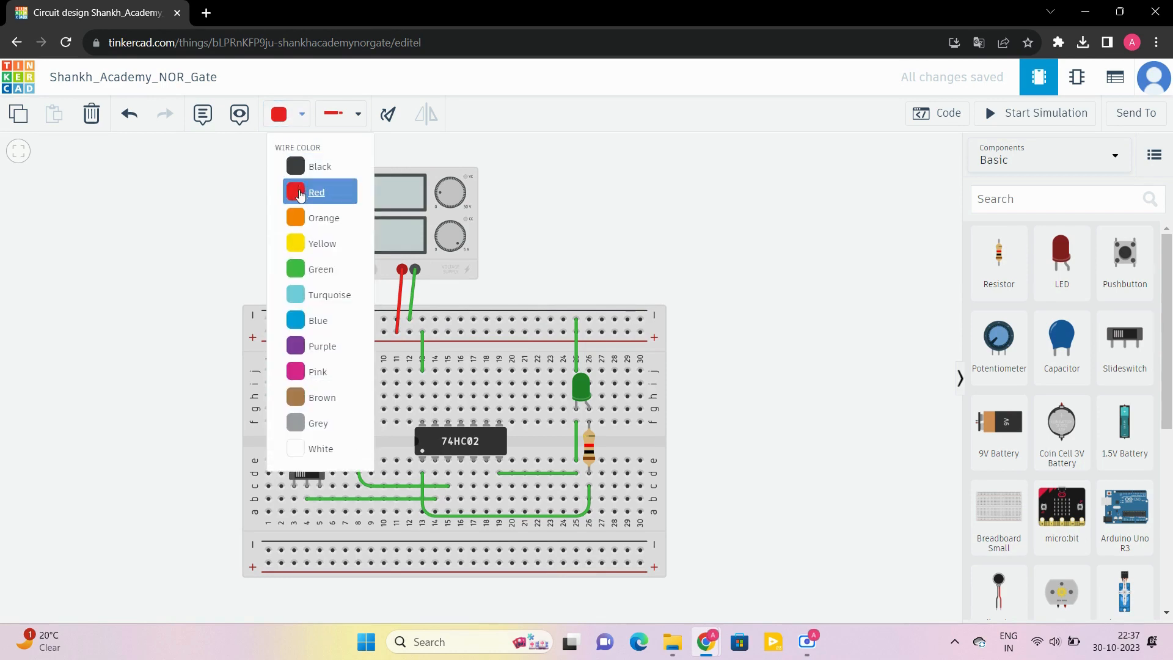
{"action": "left_click", "coordinate": [299, 193]}
Step: Colour the column 3 bridge between the slideswitches and the chip's column 13 power wire red
{"action": "left_click", "coordinate": [295, 444]}
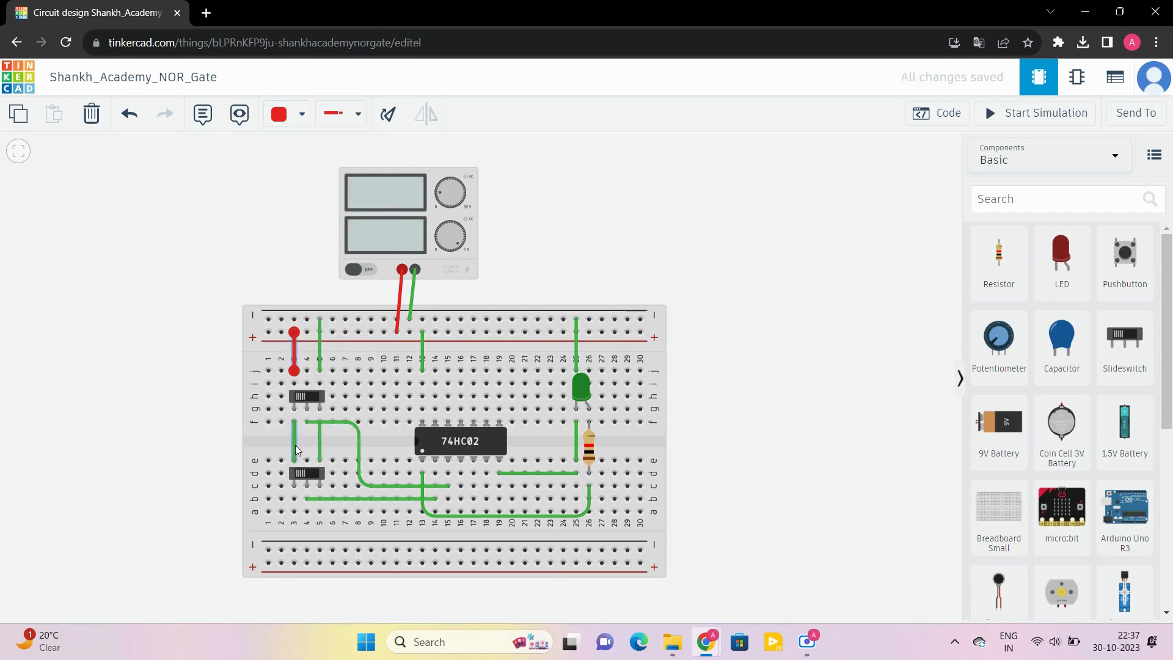
{"action": "left_click", "coordinate": [295, 445]}
{"action": "left_click", "coordinate": [306, 111]}
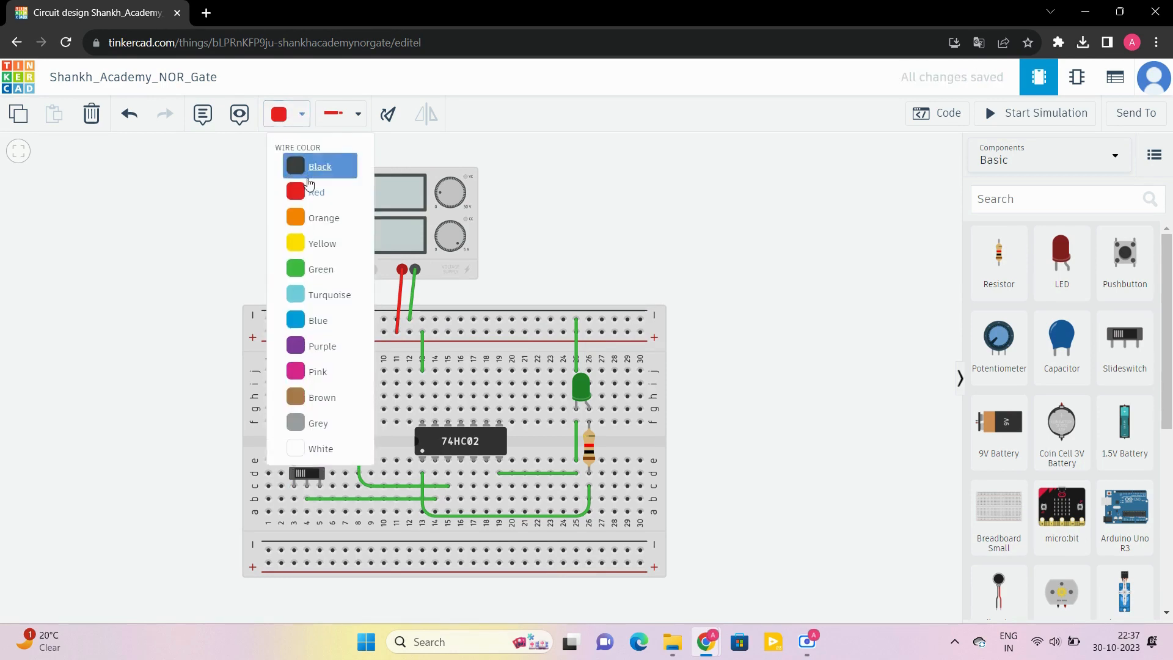
{"action": "left_click", "coordinate": [299, 190]}
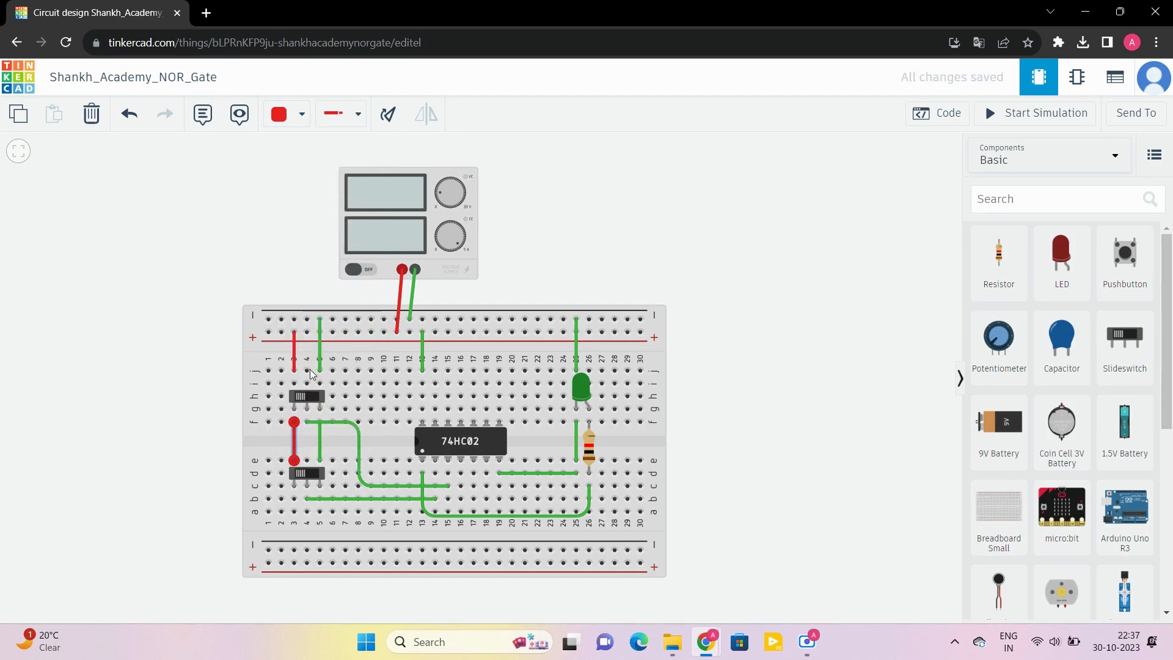
{"action": "left_click", "coordinate": [423, 362]}
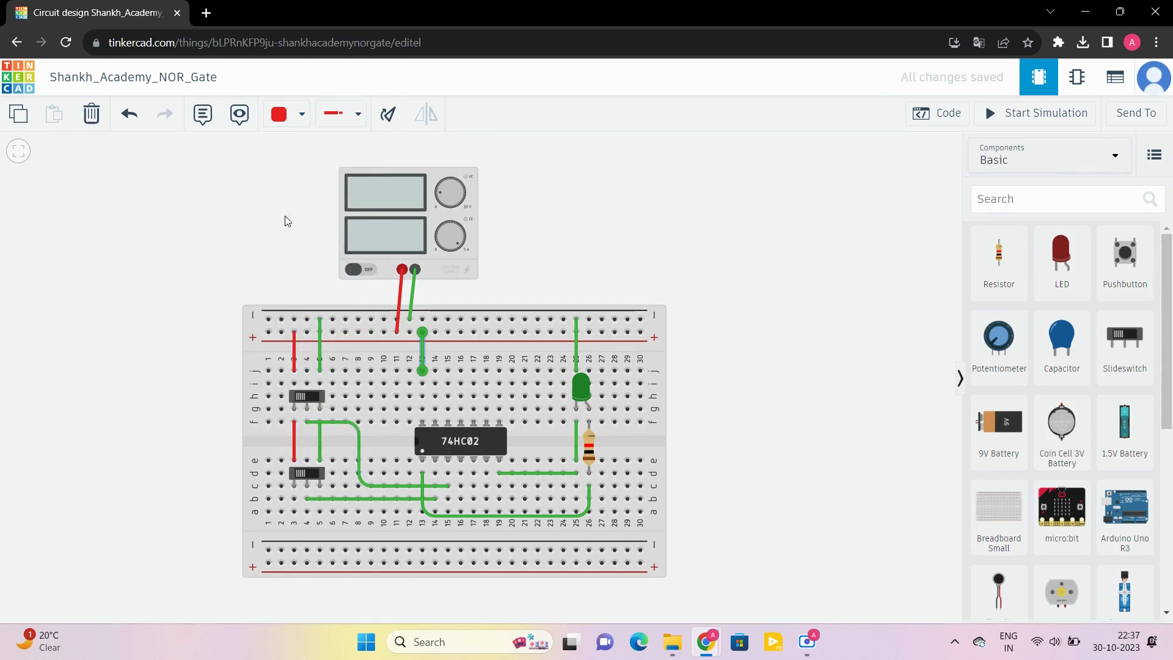
{"action": "left_click", "coordinate": [299, 114]}
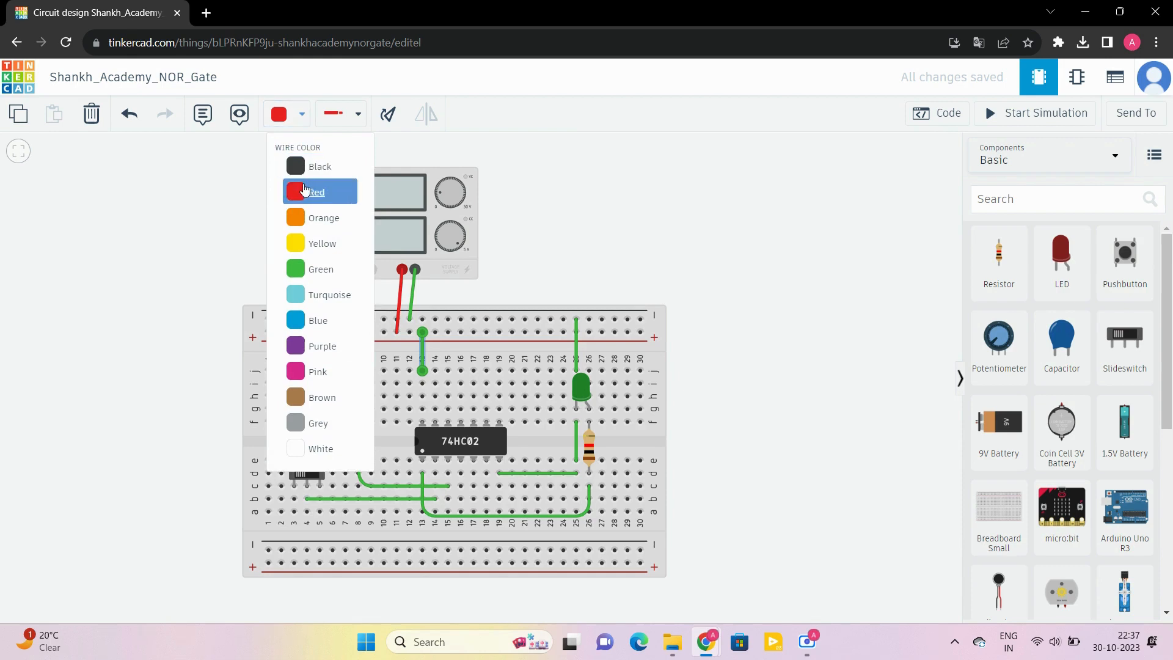
{"action": "left_click", "coordinate": [300, 190]}
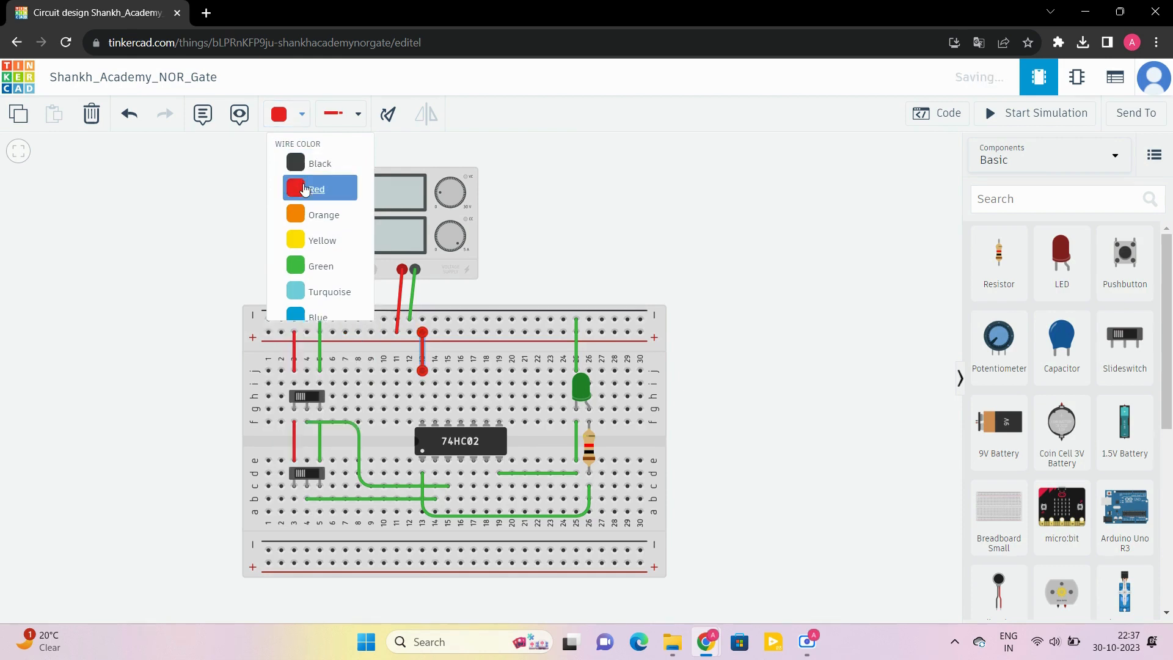
Step: Colour both column 5 slideswitch wires and the power supply's negative wire black
{"action": "left_click", "coordinate": [318, 345]}
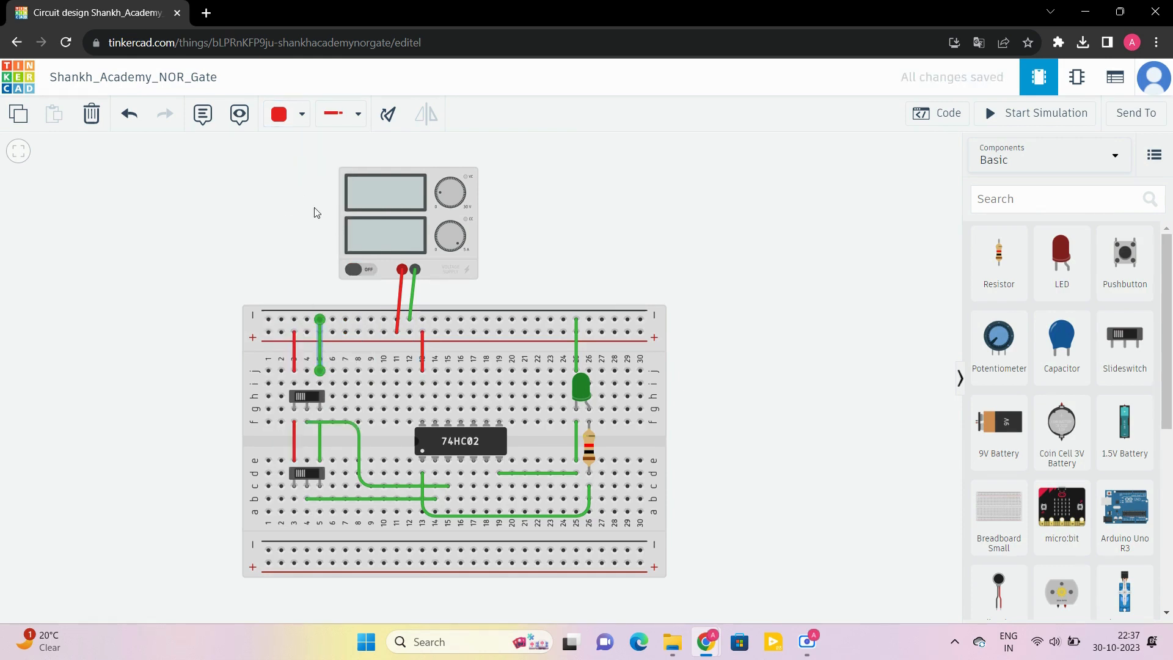
{"action": "left_click", "coordinate": [302, 114]}
{"action": "left_click", "coordinate": [309, 165]}
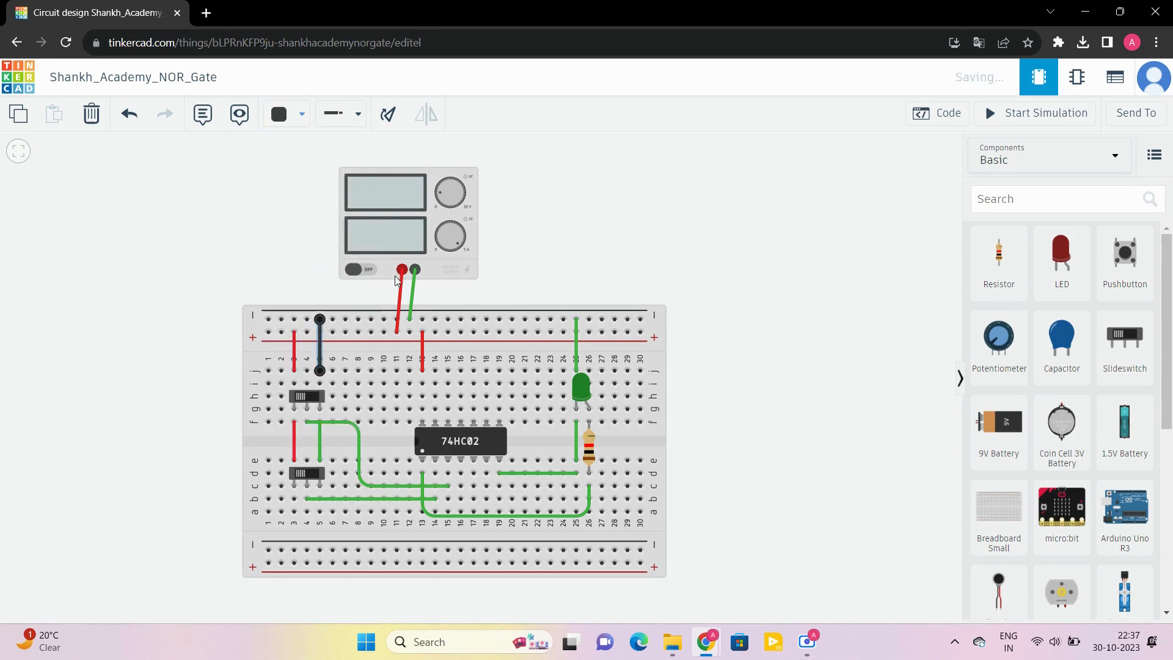
{"action": "left_click", "coordinate": [412, 290]}
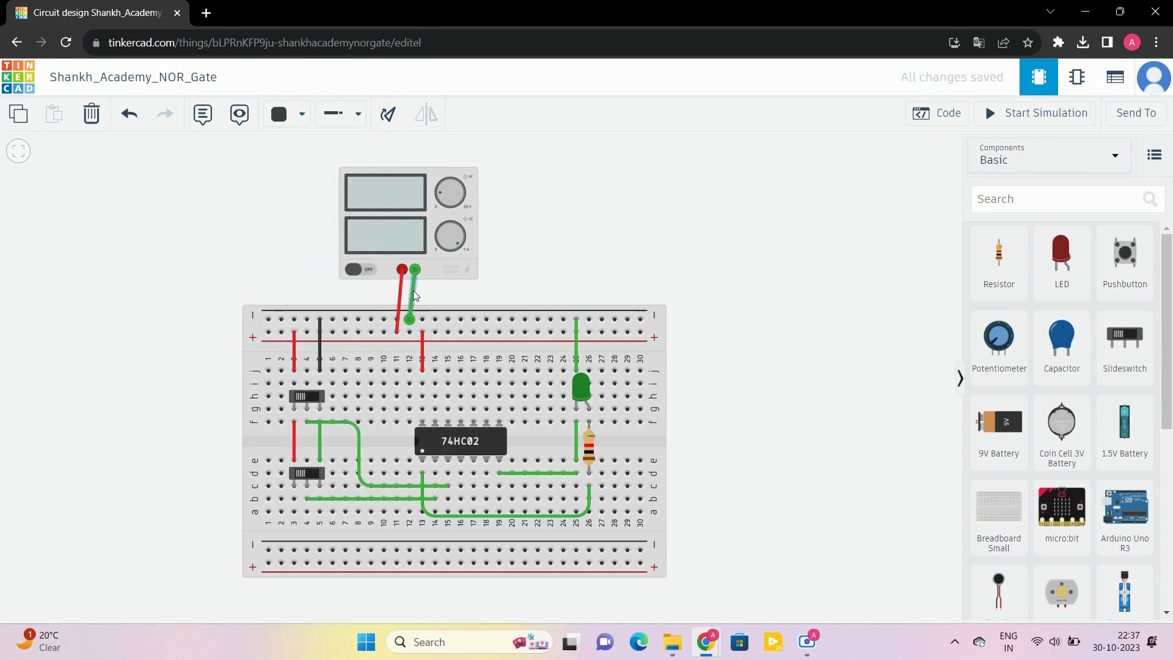
{"action": "left_click", "coordinate": [288, 116]}
{"action": "left_click", "coordinate": [309, 171]}
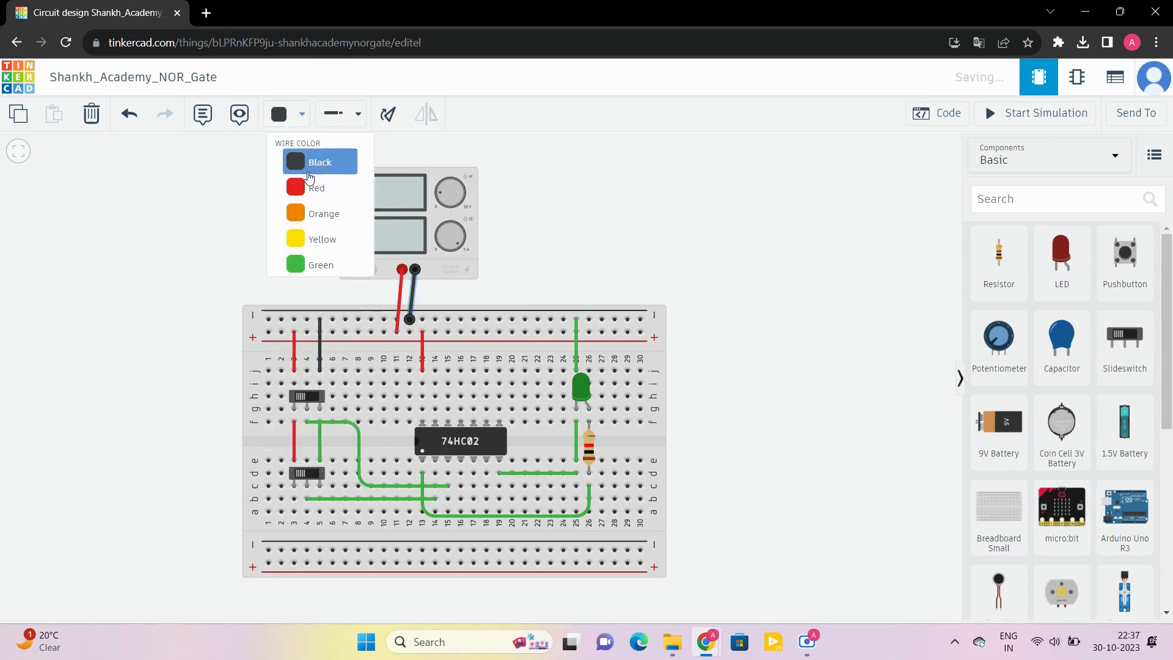
{"action": "left_click", "coordinate": [322, 436]}
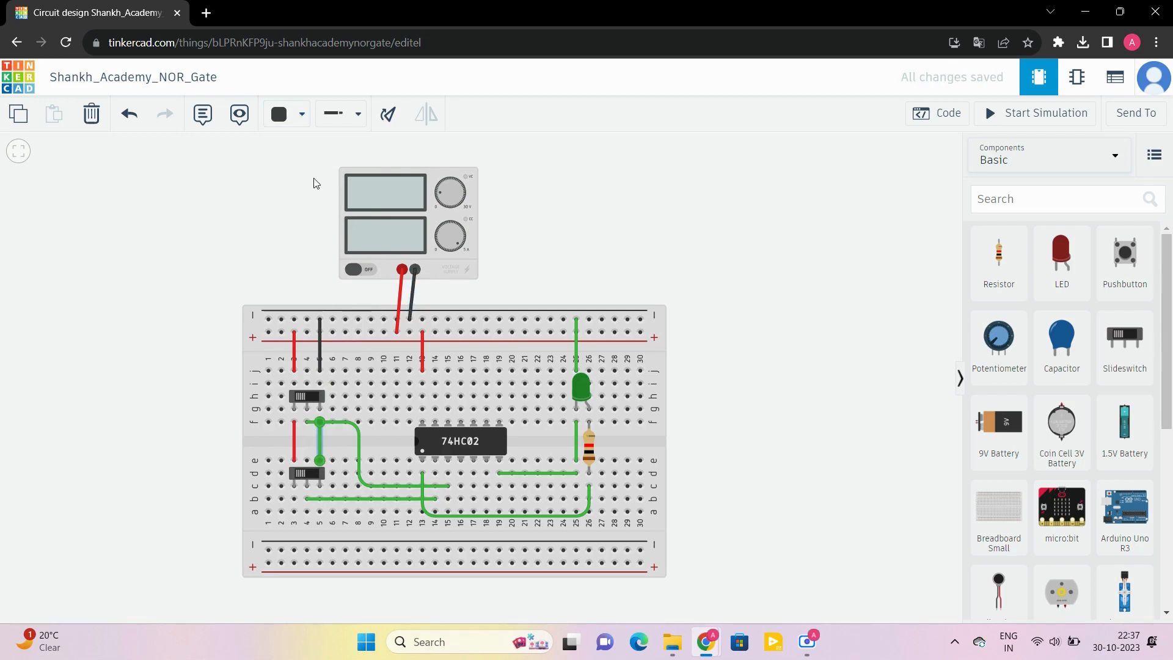
{"action": "left_click", "coordinate": [299, 114]}
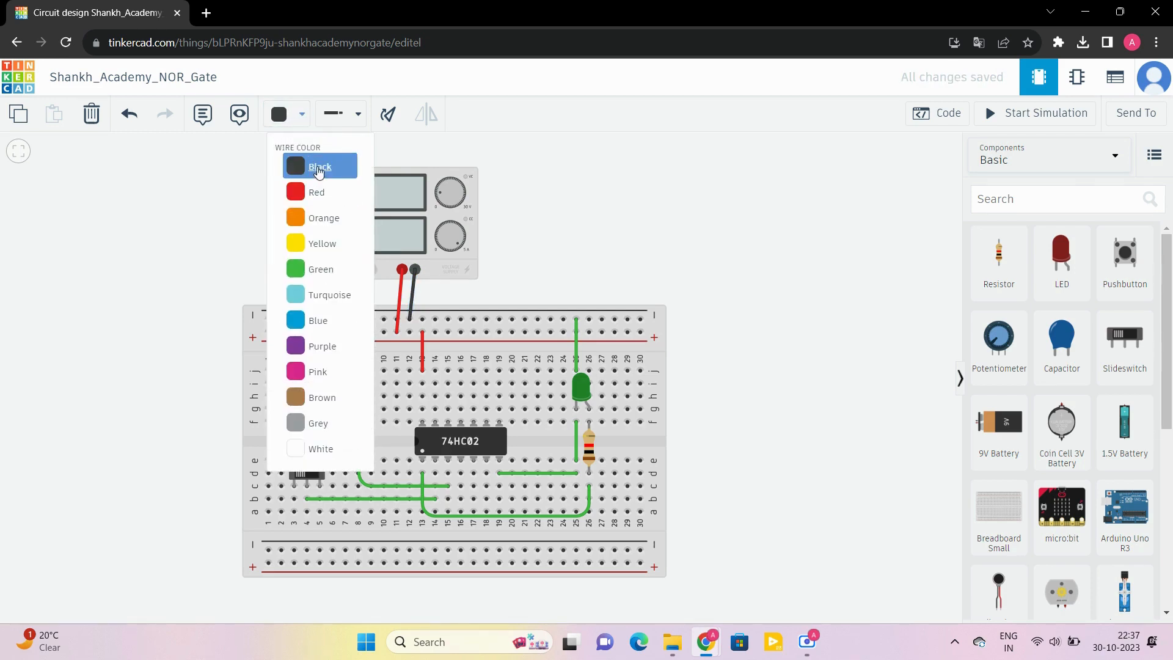
{"action": "left_click", "coordinate": [319, 168]}
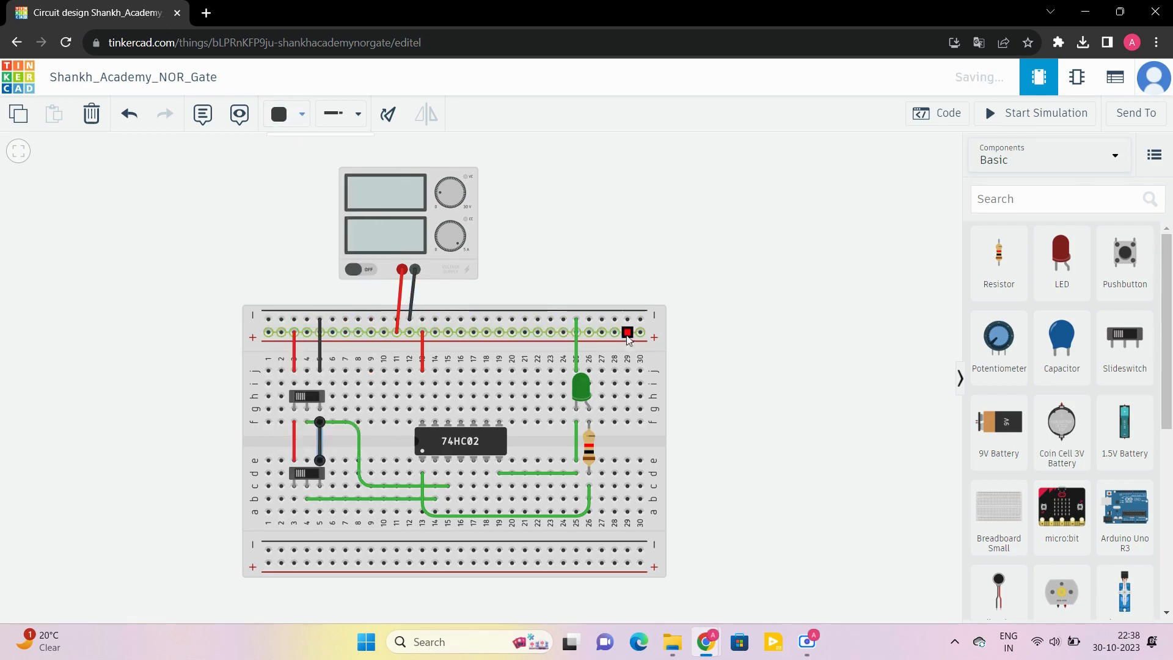
Step: Colour the column 25 wire to the negative rail and the column 25 bridge across the centre gap black
{"action": "left_click", "coordinate": [576, 345]}
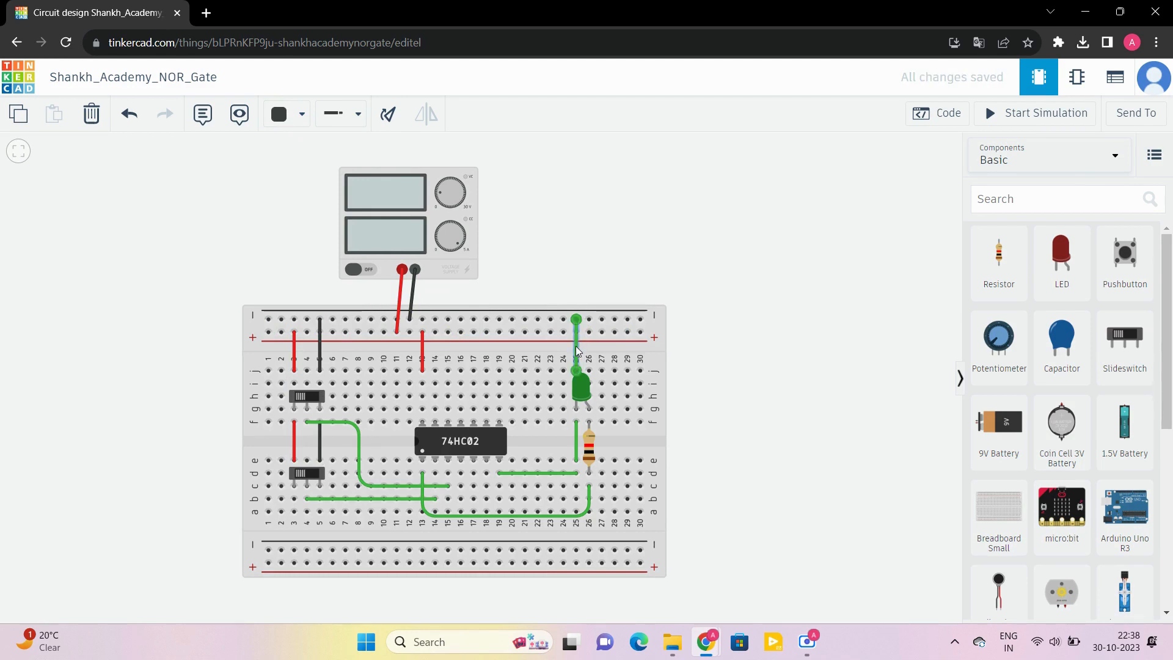
{"action": "left_click", "coordinate": [294, 118]}
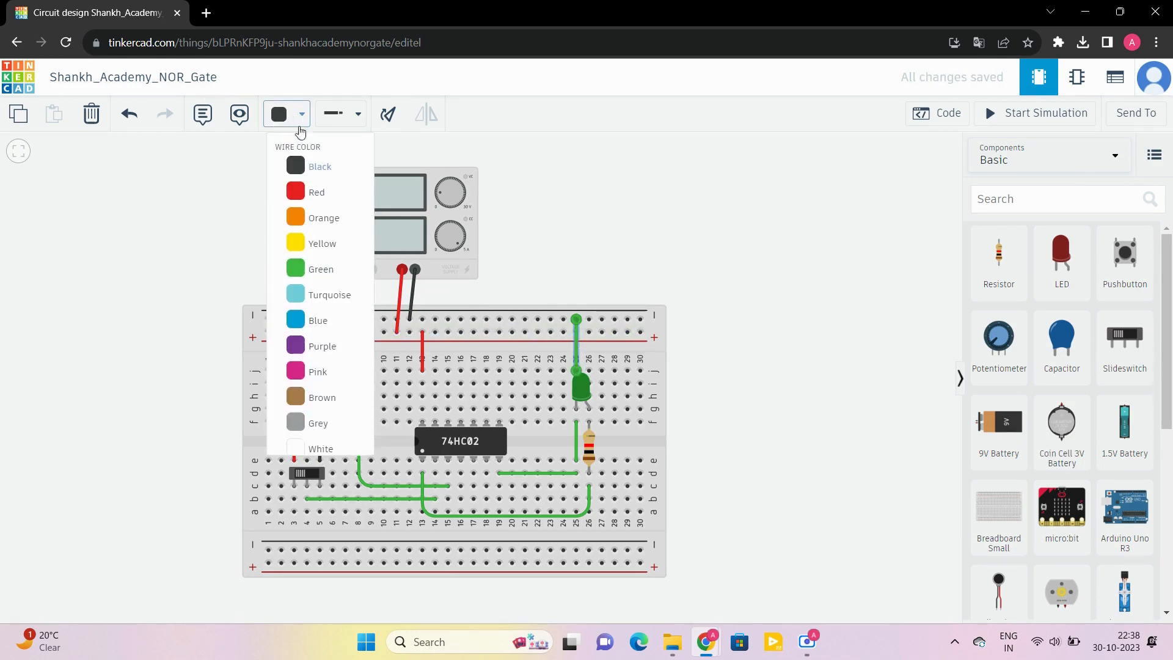
{"action": "left_click", "coordinate": [314, 164]}
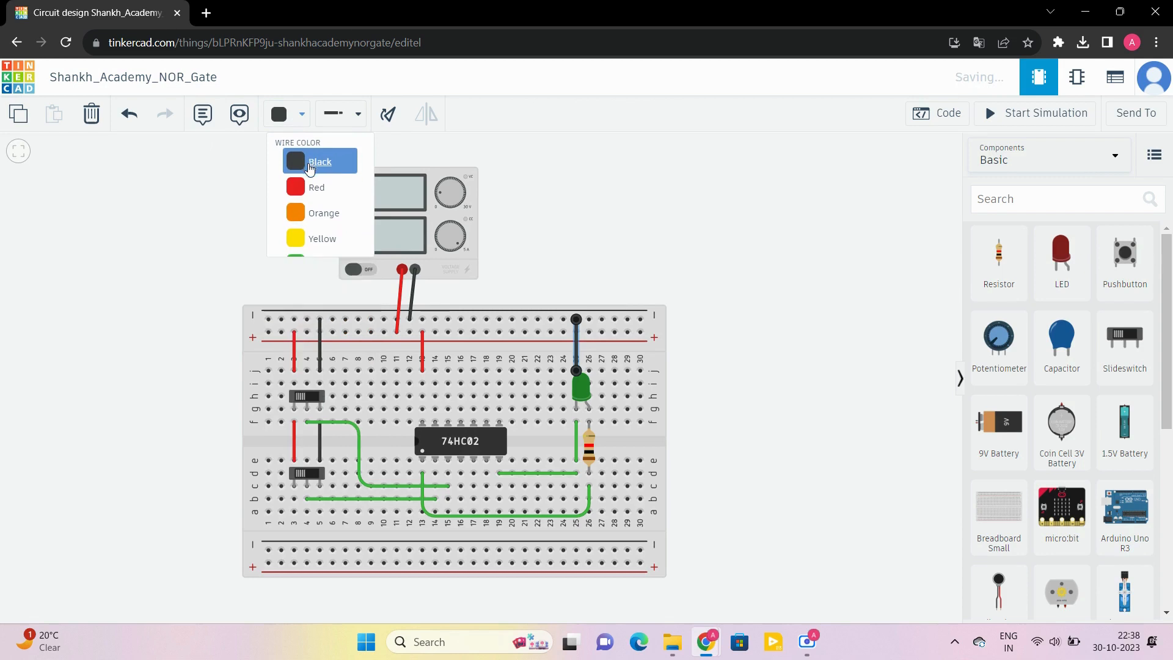
{"action": "left_click", "coordinate": [577, 448]}
{"action": "left_click", "coordinate": [306, 122]}
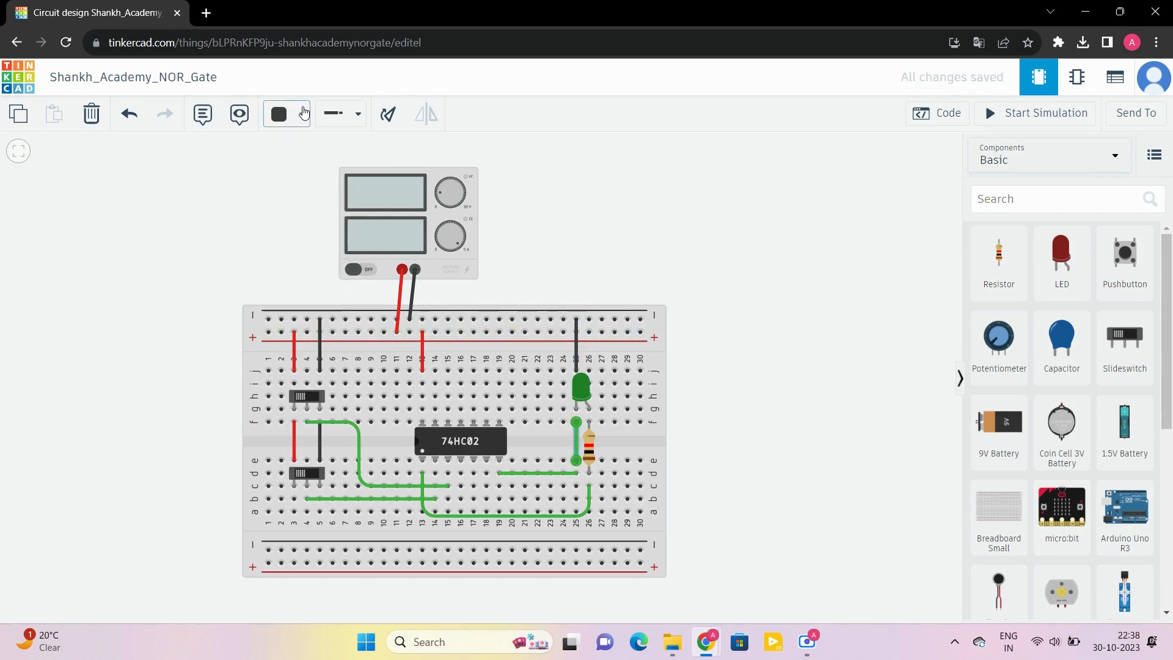
{"action": "left_click", "coordinate": [314, 169]}
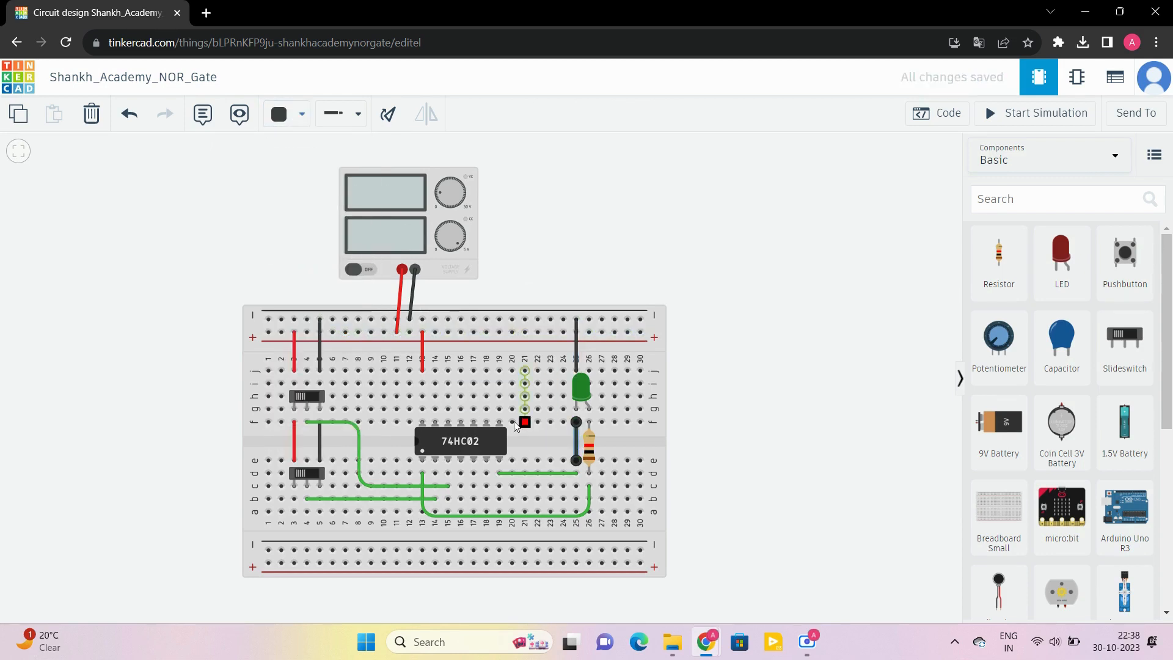
Step: Colour the wire from the chip's column 19 pin to column 25 black
{"action": "left_click", "coordinate": [532, 470]}
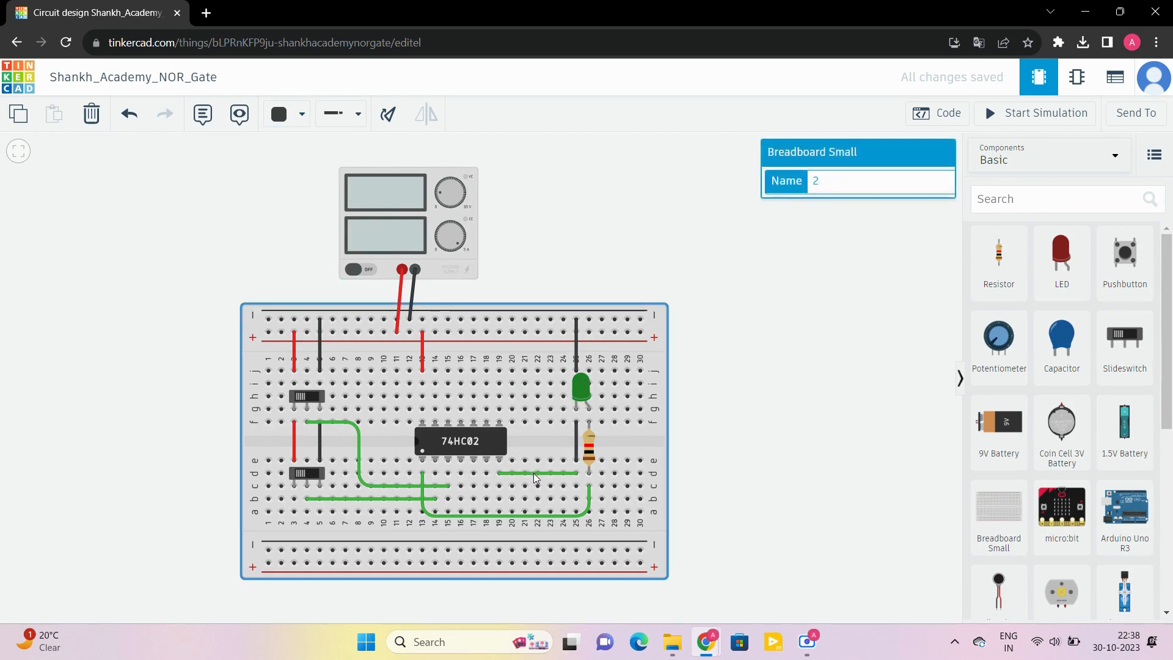
{"action": "left_click", "coordinate": [537, 474]}
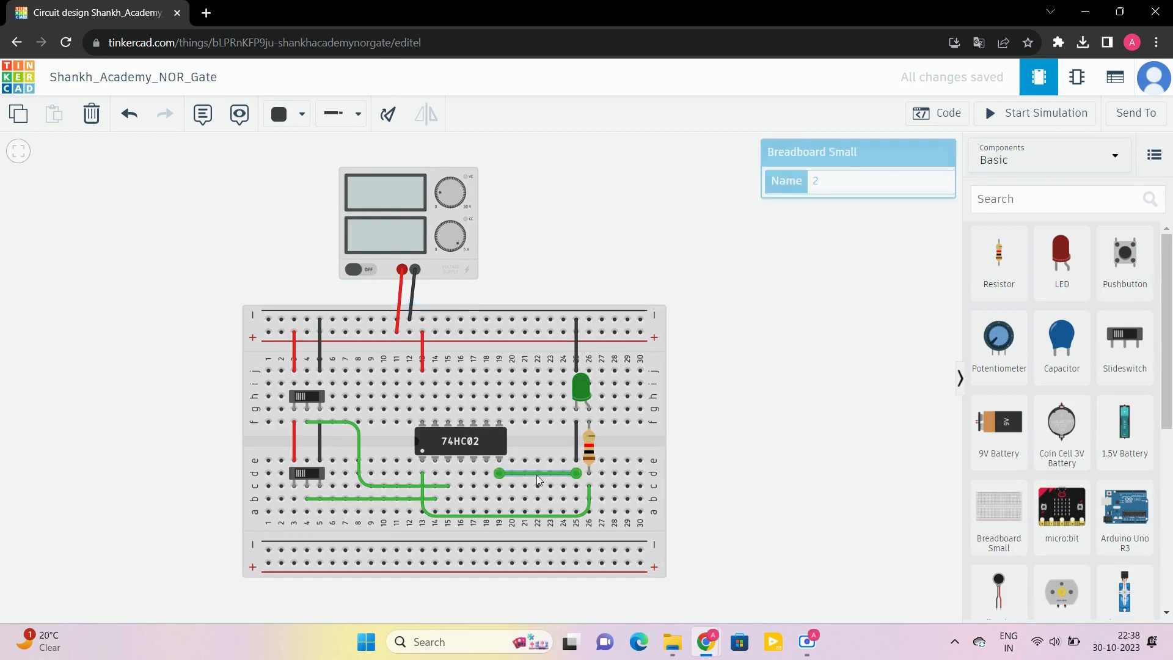
{"action": "left_click", "coordinate": [292, 115]}
{"action": "left_click", "coordinate": [304, 166]}
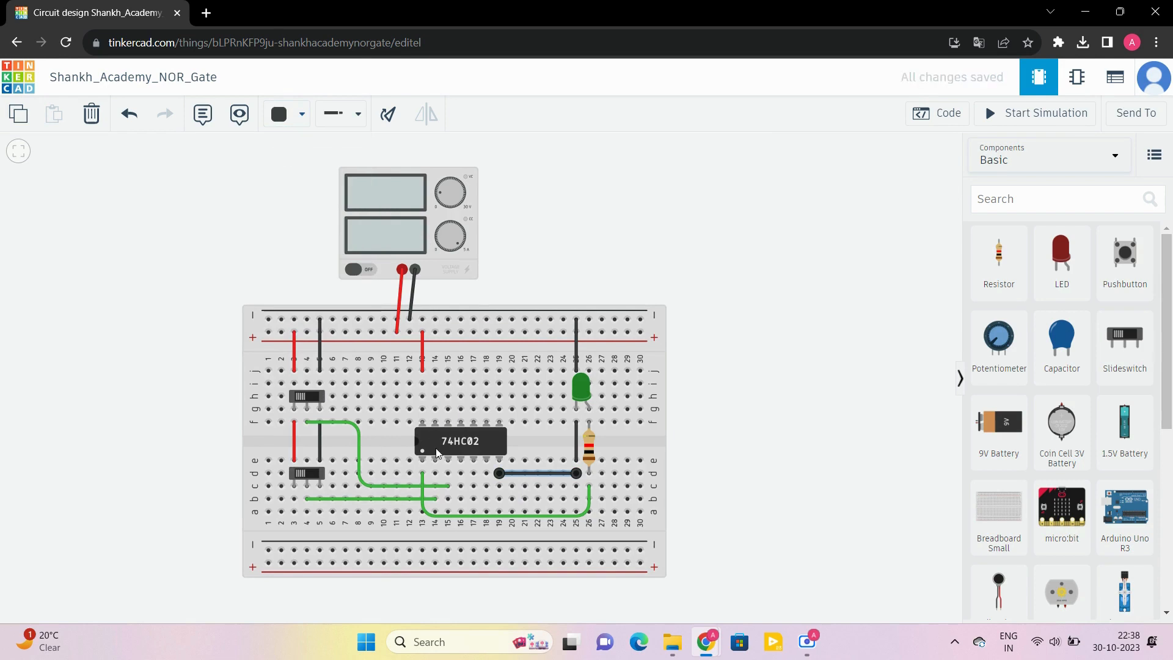
Step: Colour the output wire from column 13 to the resistor's column 26 yellow and the upper slideswitch's wire to column 15 blue
{"action": "left_click", "coordinate": [456, 520]}
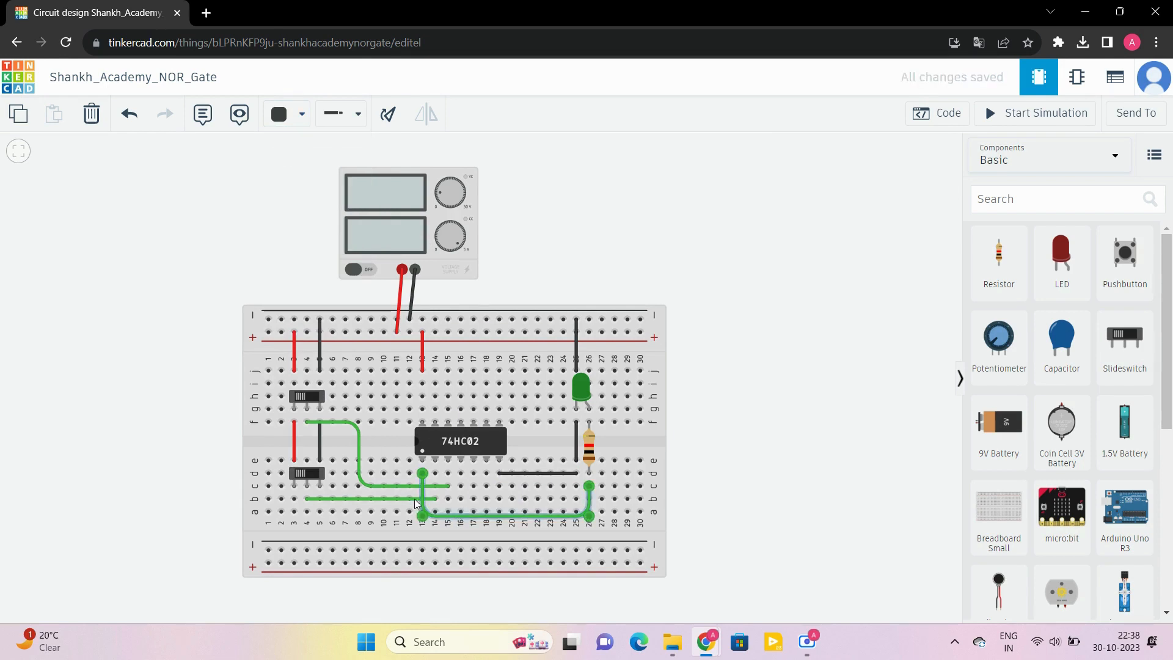
{"action": "left_click", "coordinate": [292, 115]}
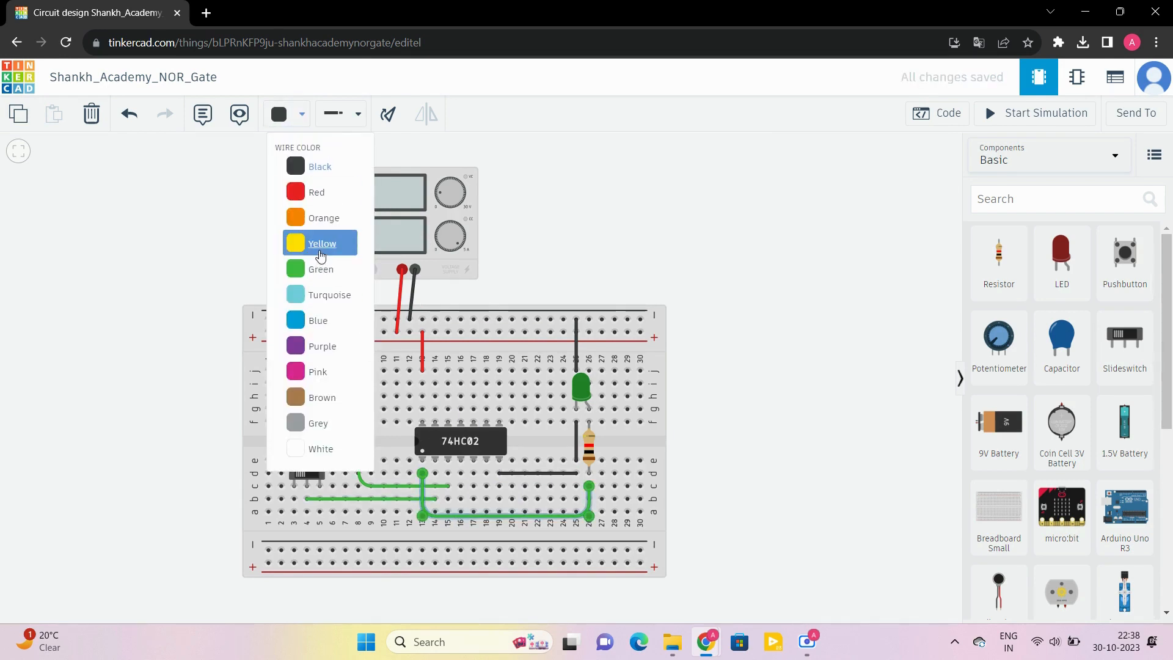
{"action": "left_click", "coordinate": [316, 243]}
{"action": "left_click", "coordinate": [361, 474]}
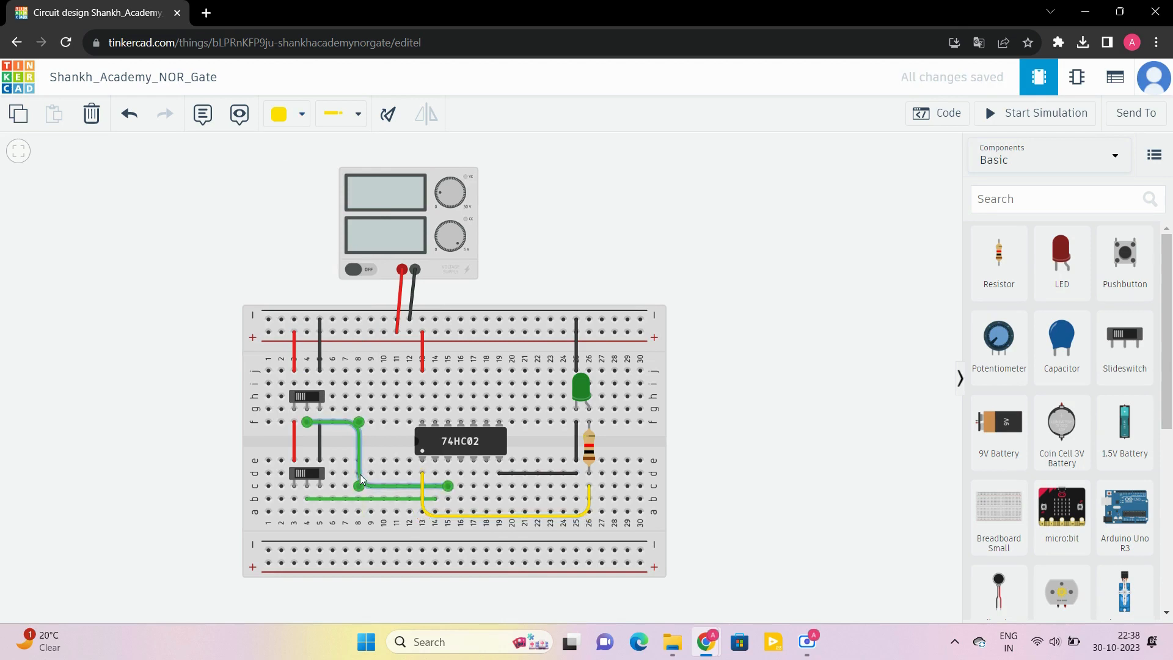
{"action": "left_click", "coordinate": [297, 116]}
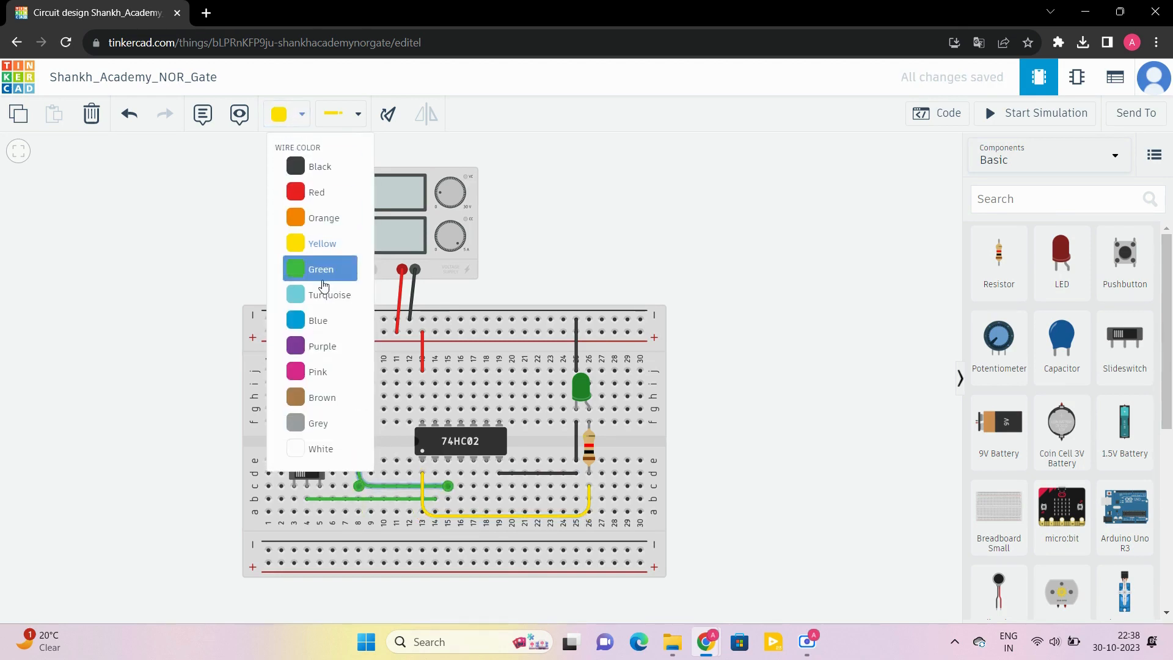
{"action": "left_click", "coordinate": [316, 321]}
{"action": "left_click", "coordinate": [742, 266]}
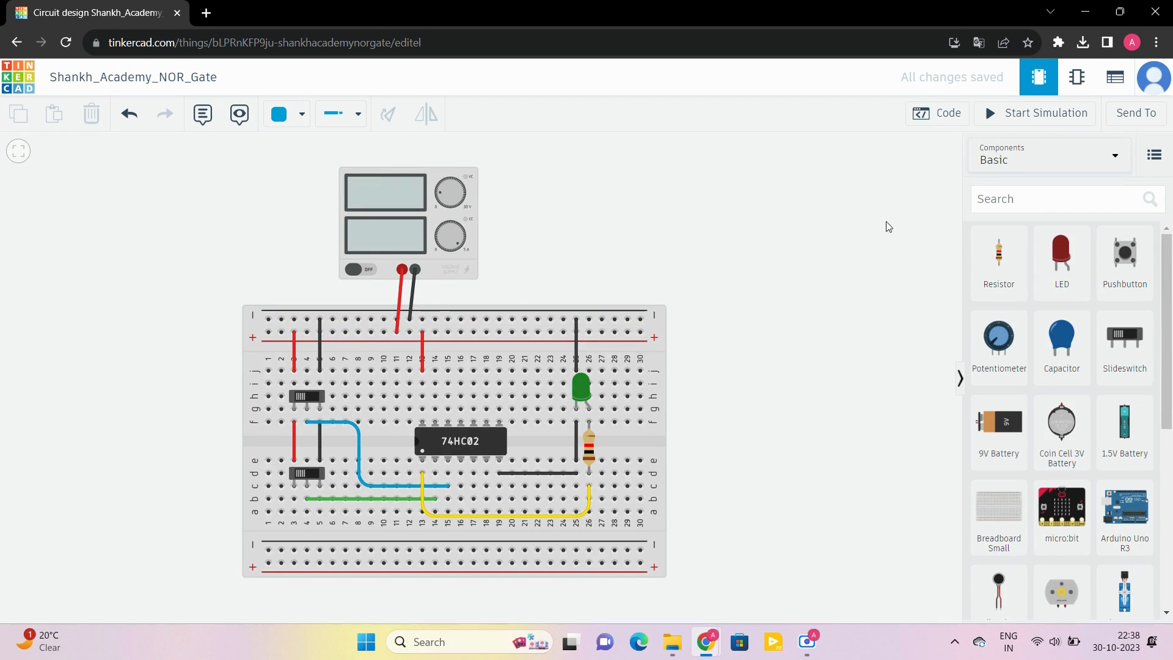
Step: Start the circuit simulation briefly and stop it again
{"action": "left_click", "coordinate": [1015, 116]}
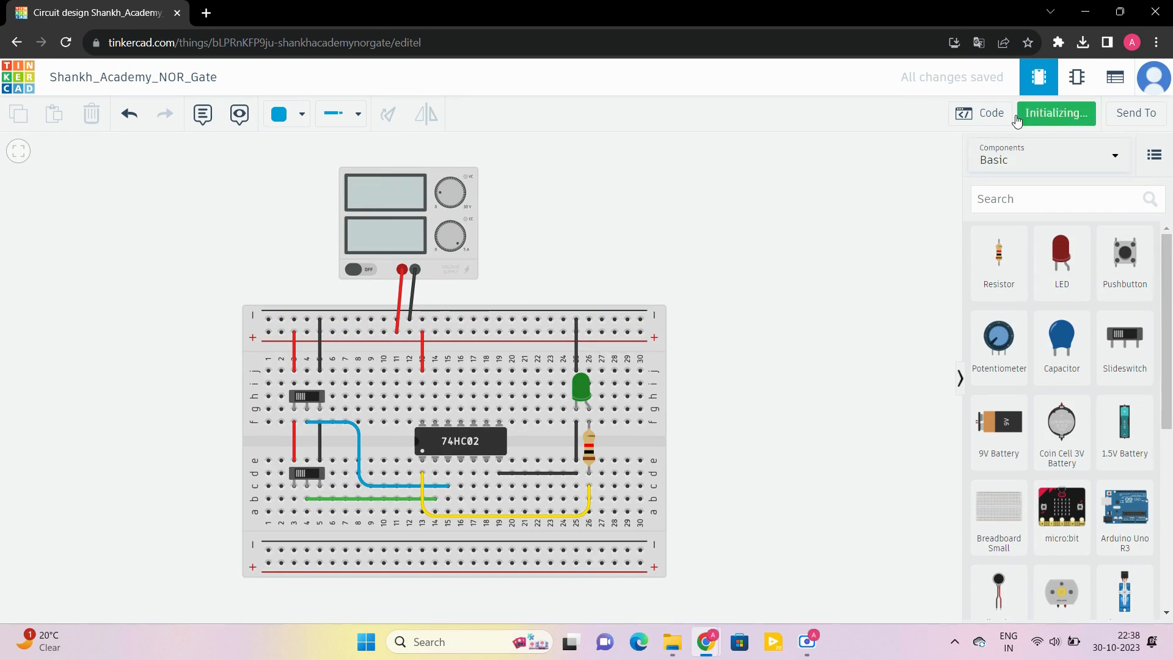
{"action": "left_click", "coordinate": [1016, 116]}
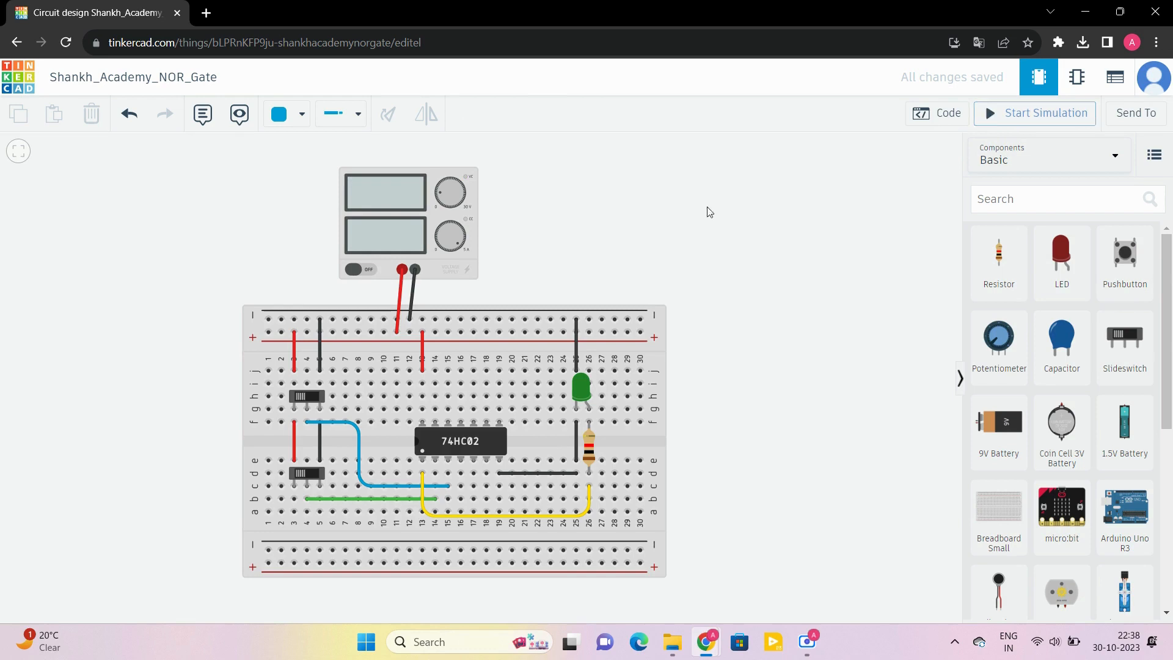
Step: Add a note reading "A" beside the upper slideswitch
{"action": "left_click", "coordinate": [203, 121]}
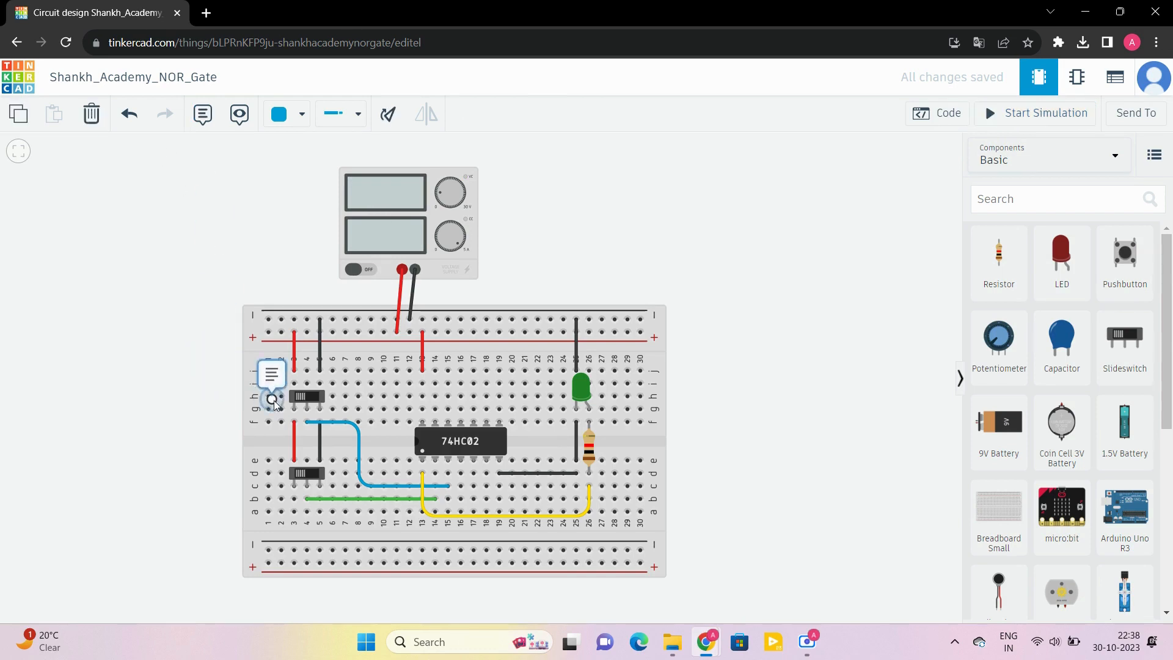
{"action": "left_click", "coordinate": [265, 421]}
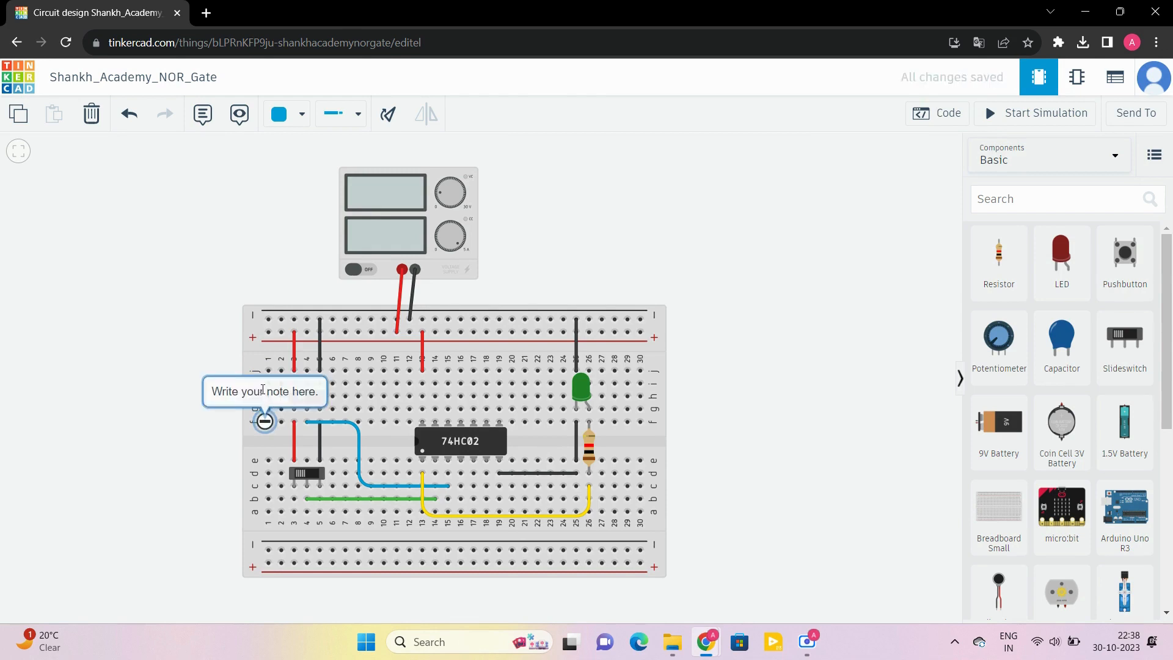
{"action": "left_click", "coordinate": [264, 389]}
{"action": "type", "text": "A"}
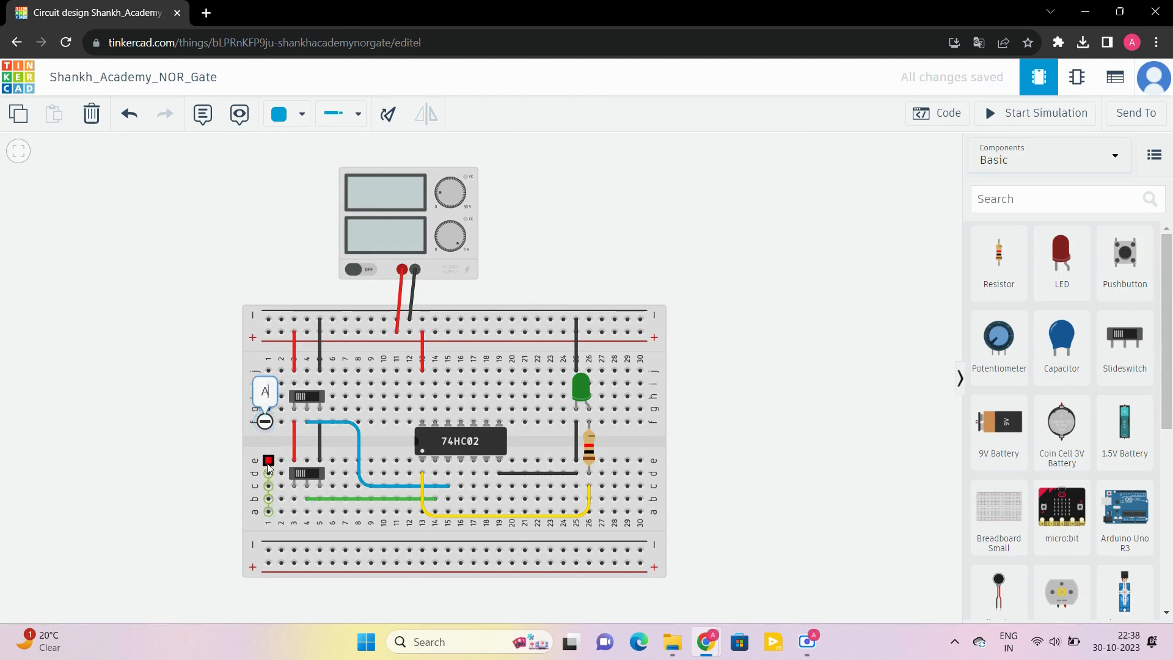
Step: Add a note reading "B" beside the lower slideswitch
{"action": "left_click", "coordinate": [204, 116]}
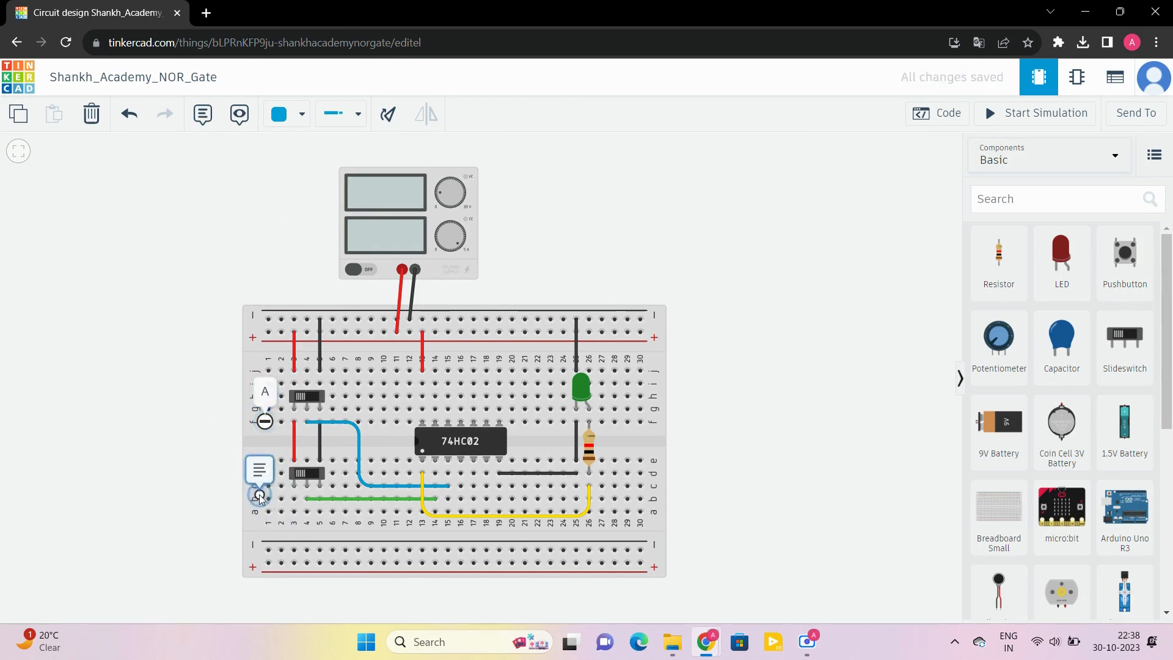
{"action": "left_click", "coordinate": [264, 489]}
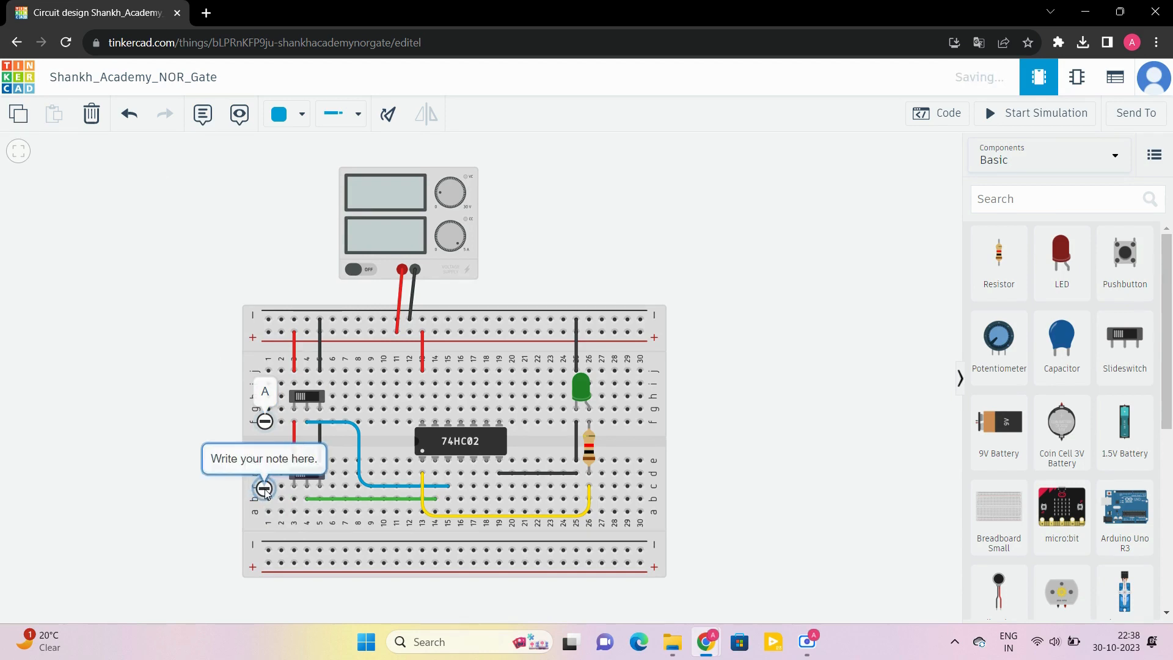
{"action": "left_click", "coordinate": [272, 453]}
{"action": "type", "text": "B"}
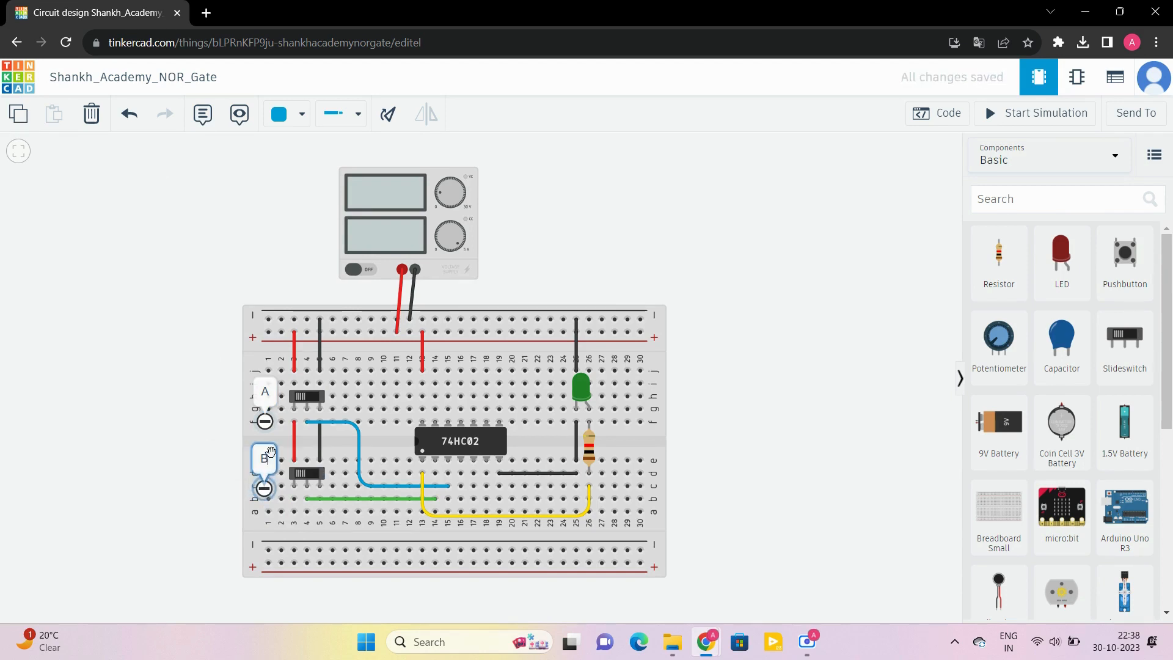
Step: Add a note with the output expression "~(A | B)" beside the LED
{"action": "left_click", "coordinate": [199, 125]}
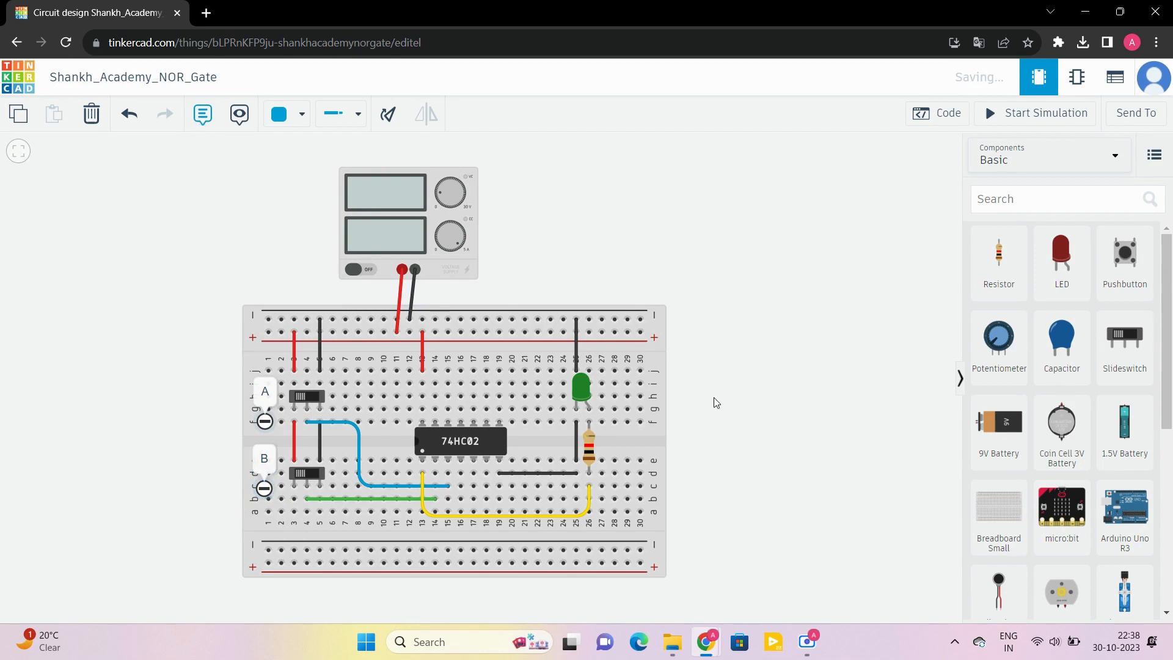
{"action": "left_click", "coordinate": [628, 416]}
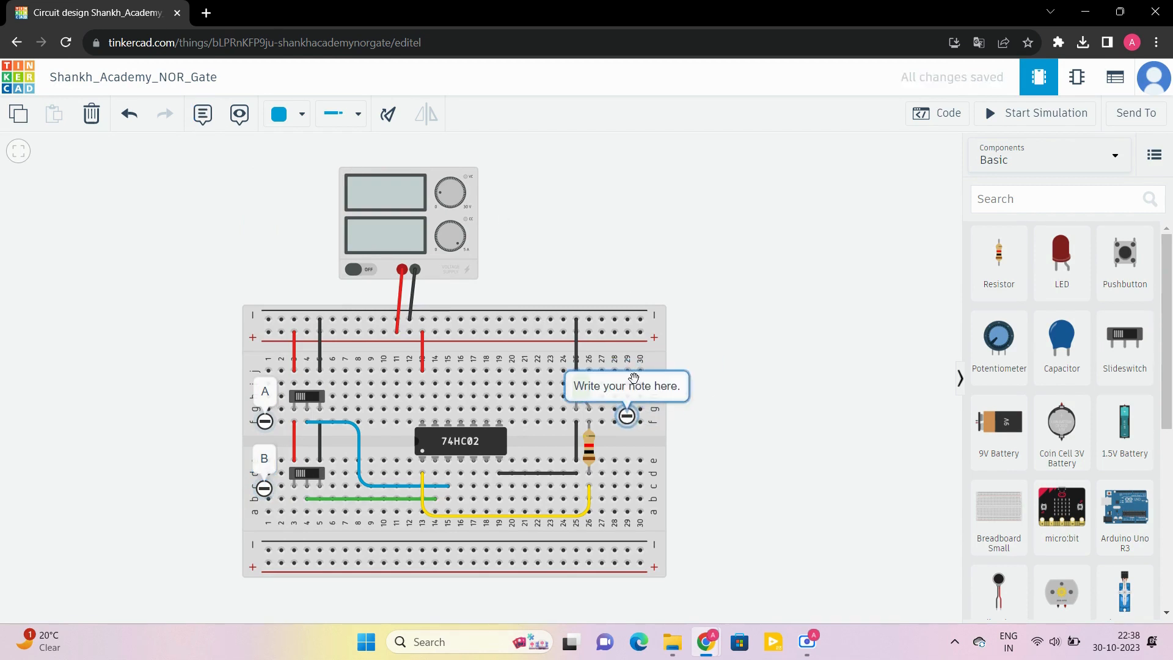
{"action": "left_click", "coordinate": [633, 383]}
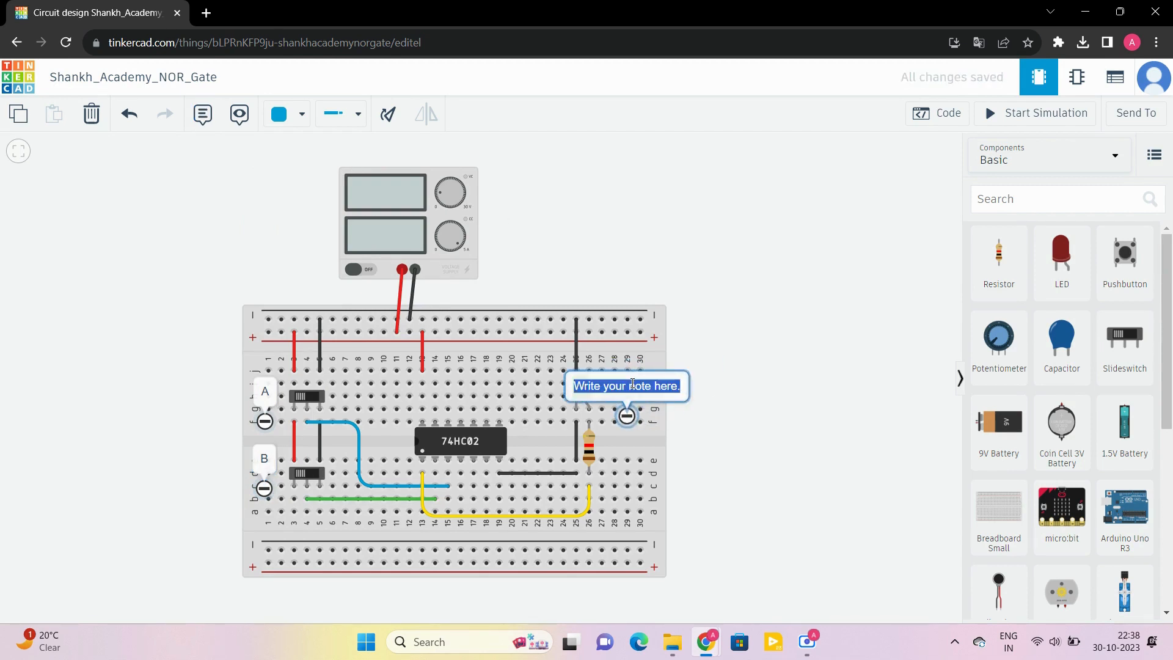
{"action": "key", "text": "BackSpace"}
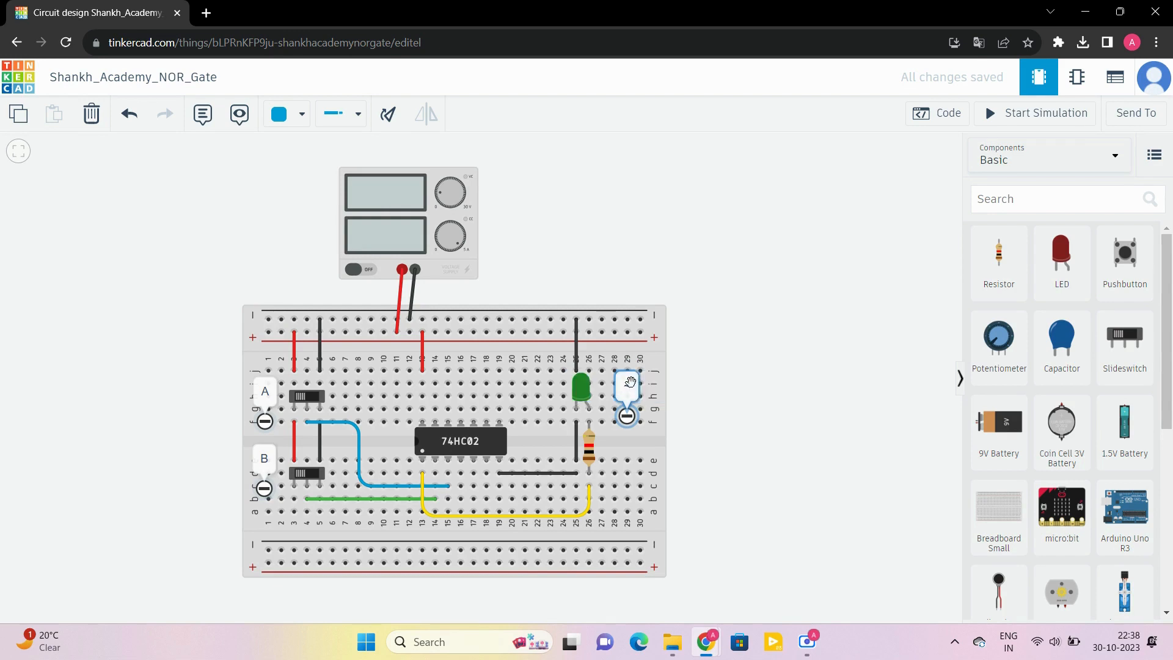
{"action": "type", "text": "~(A|B)"}
{"action": "key", "text": "Left"}
{"action": "key", "text": "Left"}
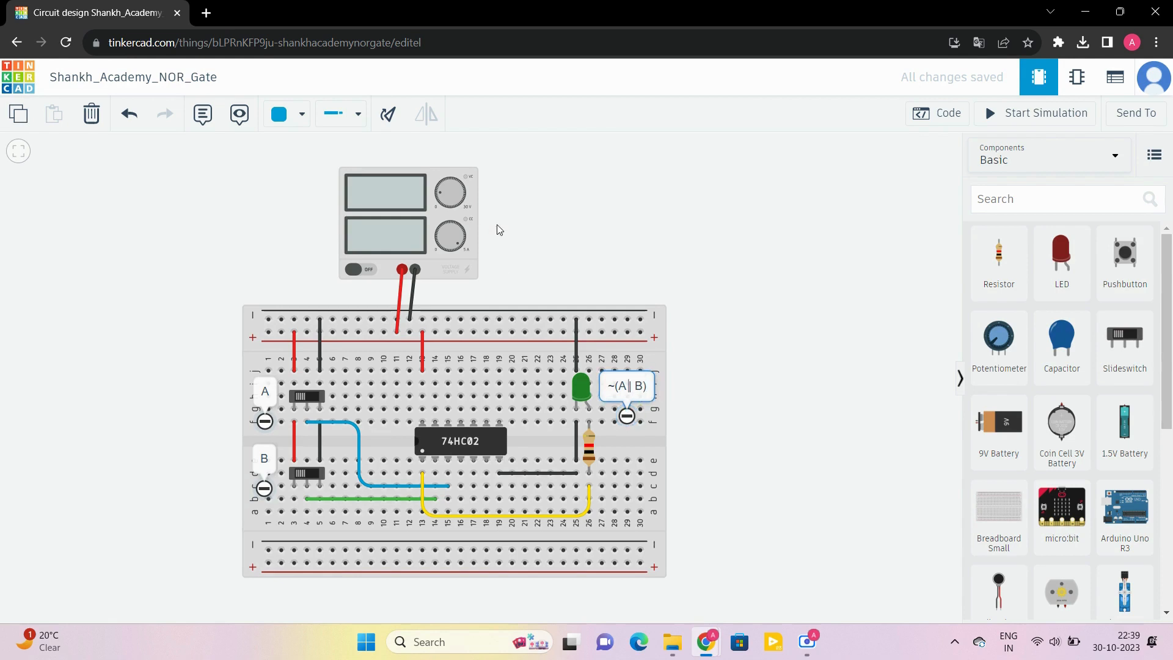
Step: Add a note in the empty area beside the power supply, starting a truth table header with "A | B |"
{"action": "left_click", "coordinate": [202, 113]}
{"action": "left_click", "coordinate": [777, 182]}
{"action": "left_click", "coordinate": [717, 226]}
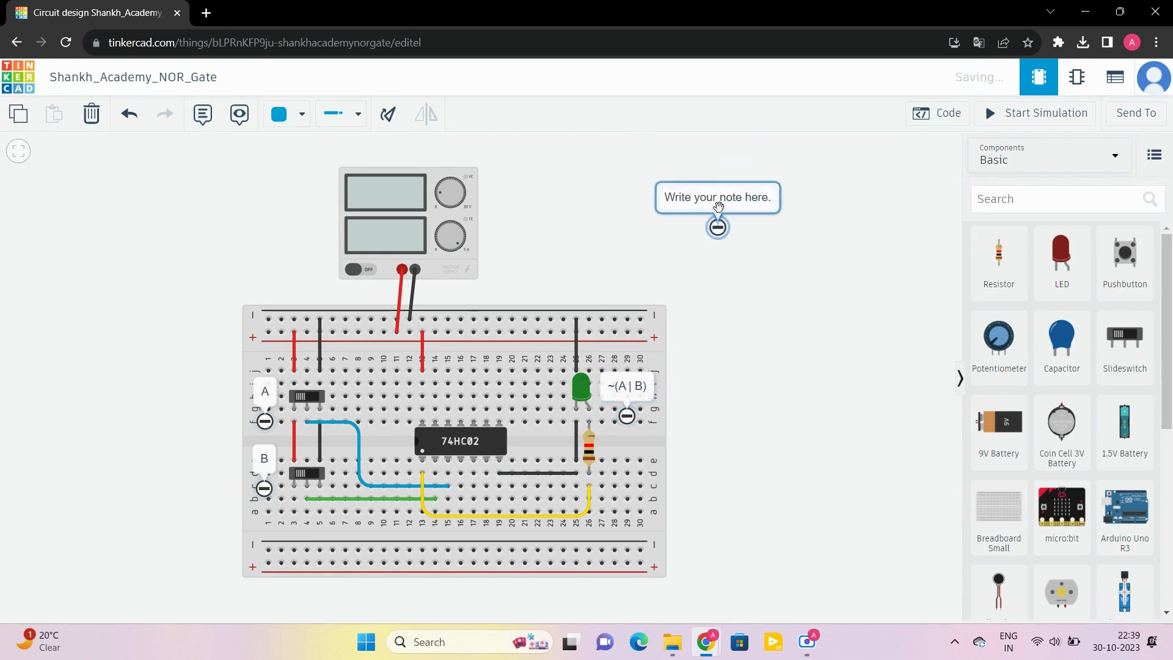
{"action": "left_click", "coordinate": [717, 197]}
{"action": "type", "text": "A"}
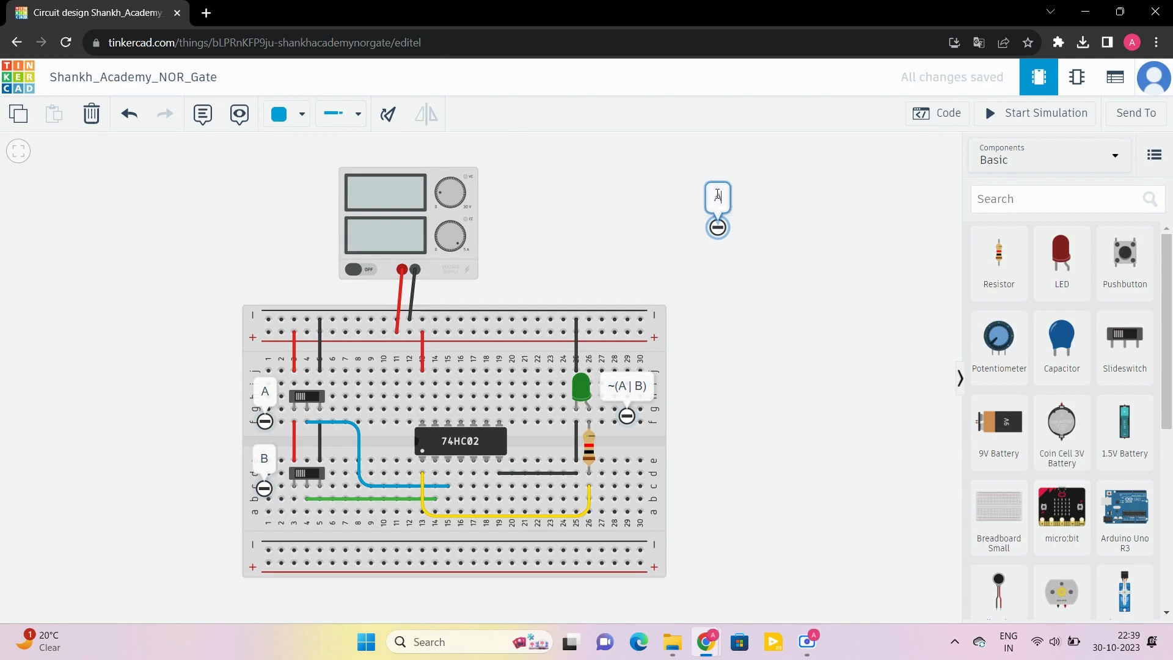
{"action": "type", "text": " | B"}
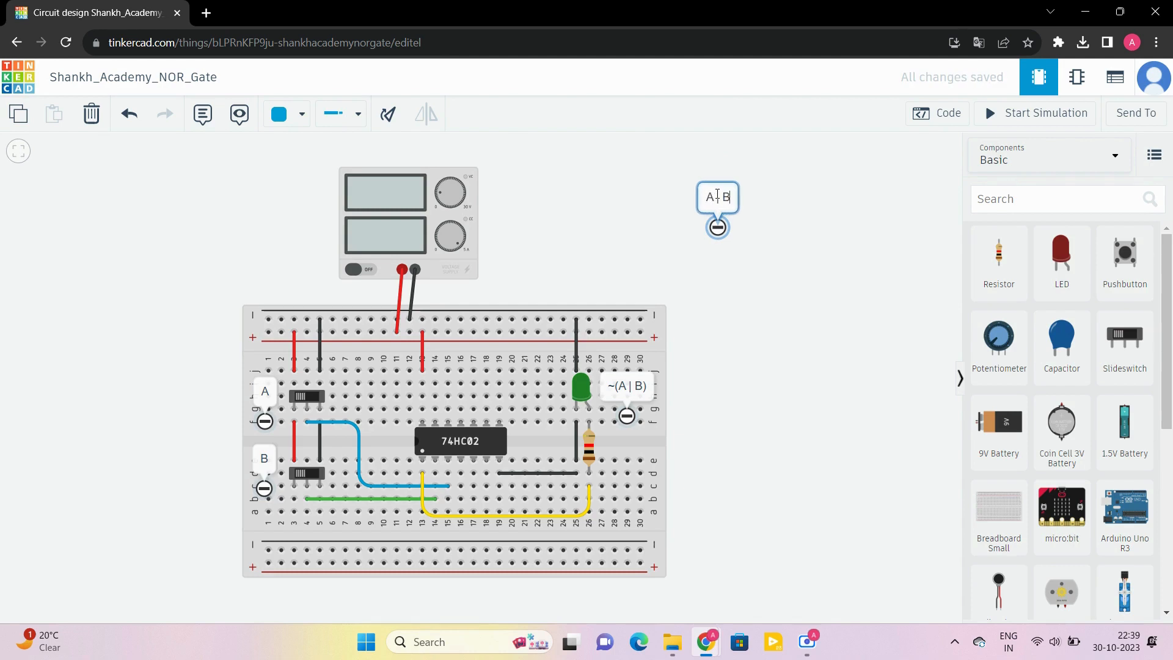
{"action": "type", "text": " \\"}
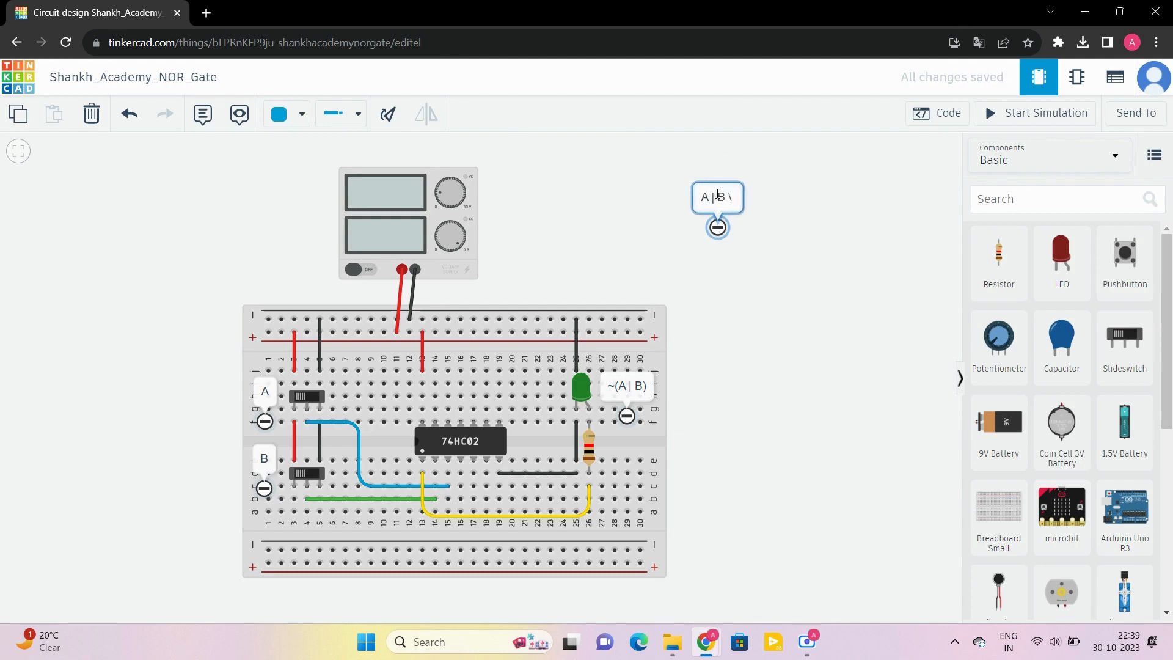
{"action": "key", "text": "BackSpace"}
{"action": "key", "text": "BackSpace"}
{"action": "type", "text": "|"}
{"action": "key", "text": "BackSpace"}
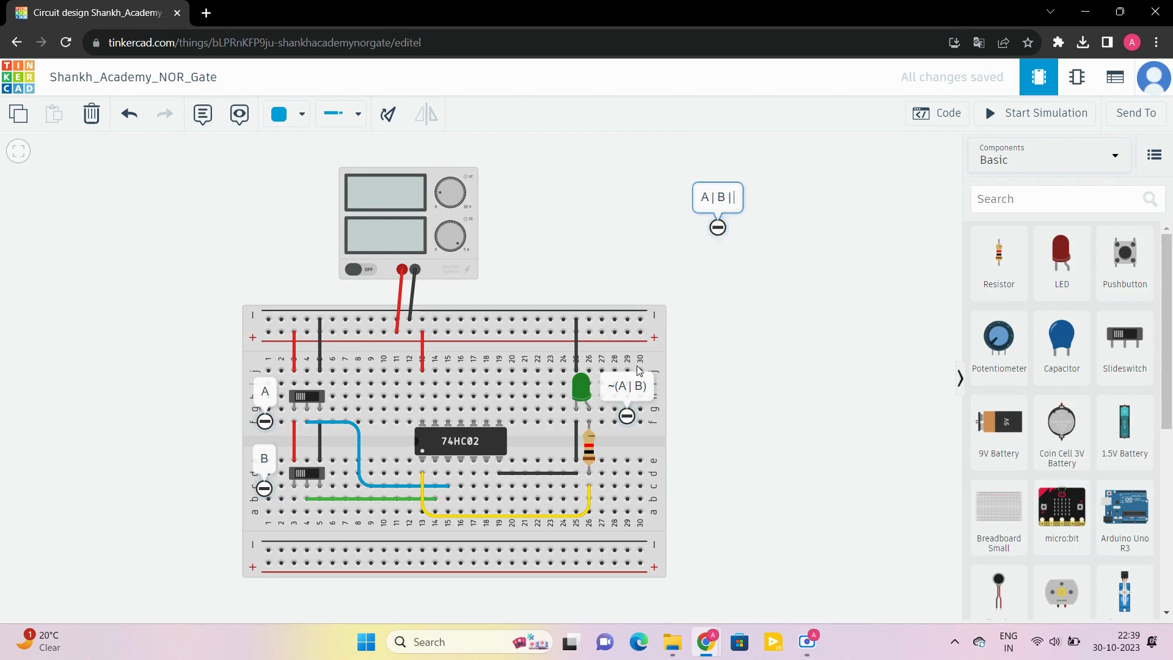
Step: Copy the expression ~(A | B) from the LED's note to the end of the truth table header
{"action": "double_click", "coordinate": [631, 389]}
{"action": "key", "text": "ctrl+c"}
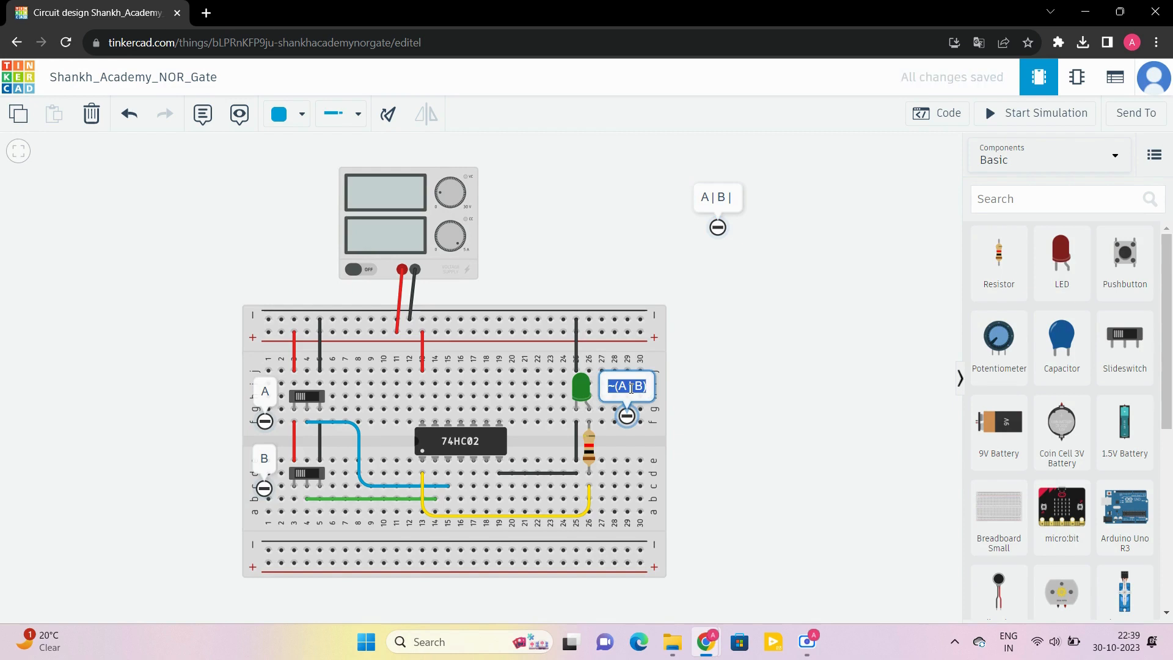
{"action": "double_click", "coordinate": [729, 197]}
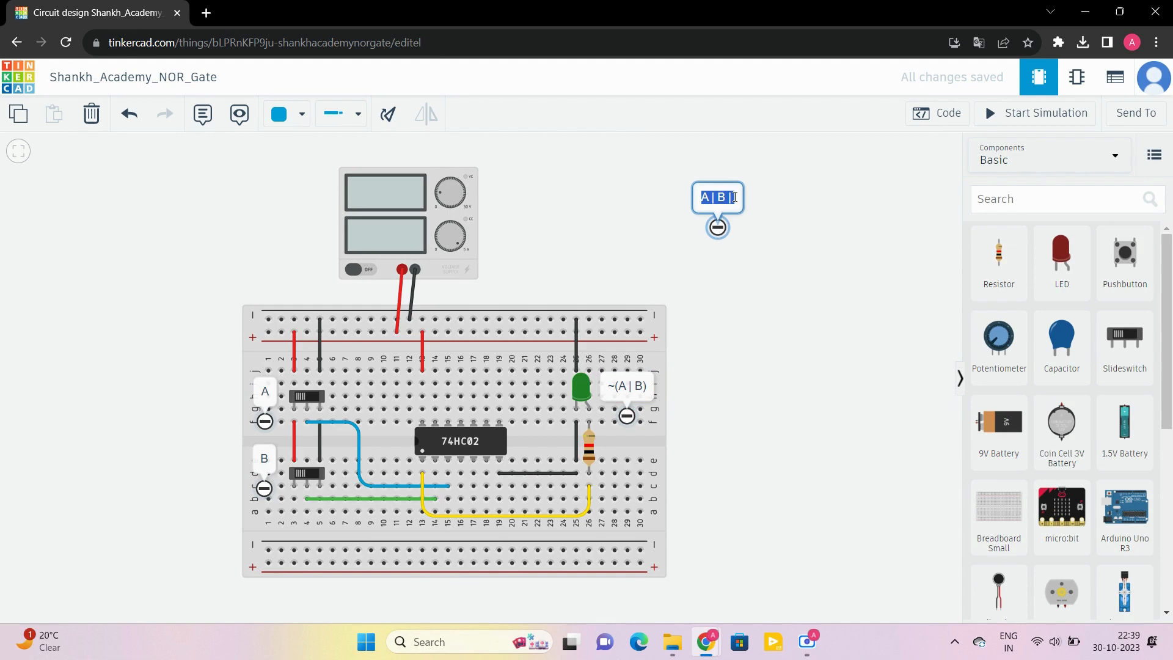
{"action": "left_click", "coordinate": [734, 197]}
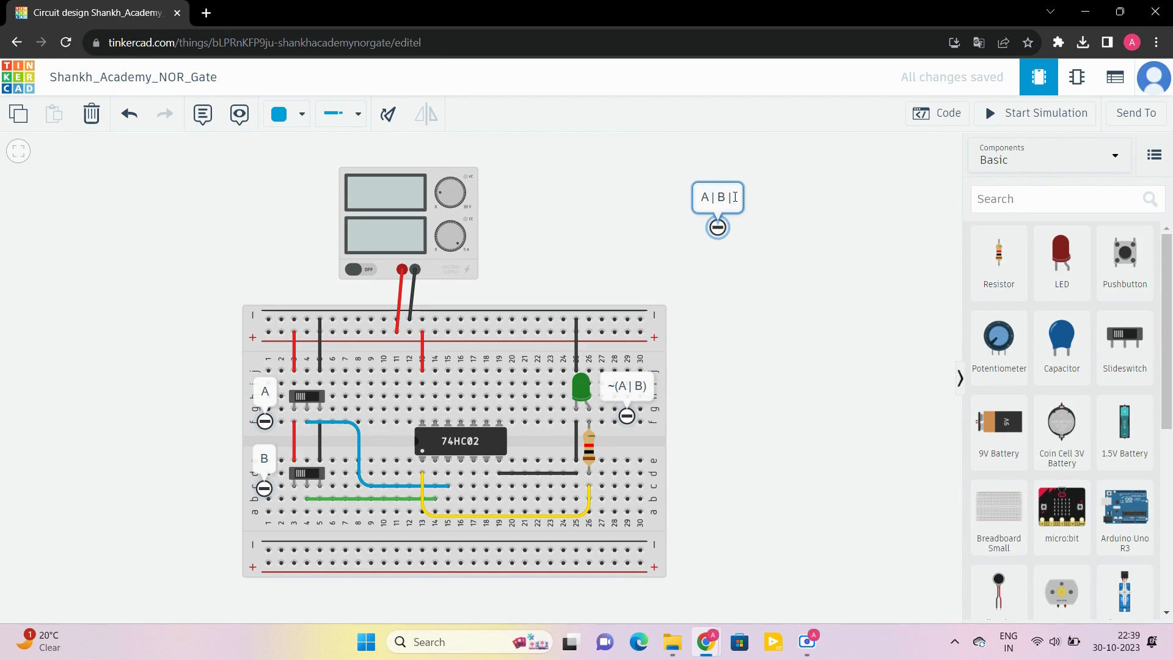
{"action": "key", "text": "ctrl+v"}
Step: Enter the truth table rows 0|0|1, 0|1|0, 1|0|0 and 1|1|0 below the header and move the note closer to the breadboard
{"action": "key", "text": "Return"}
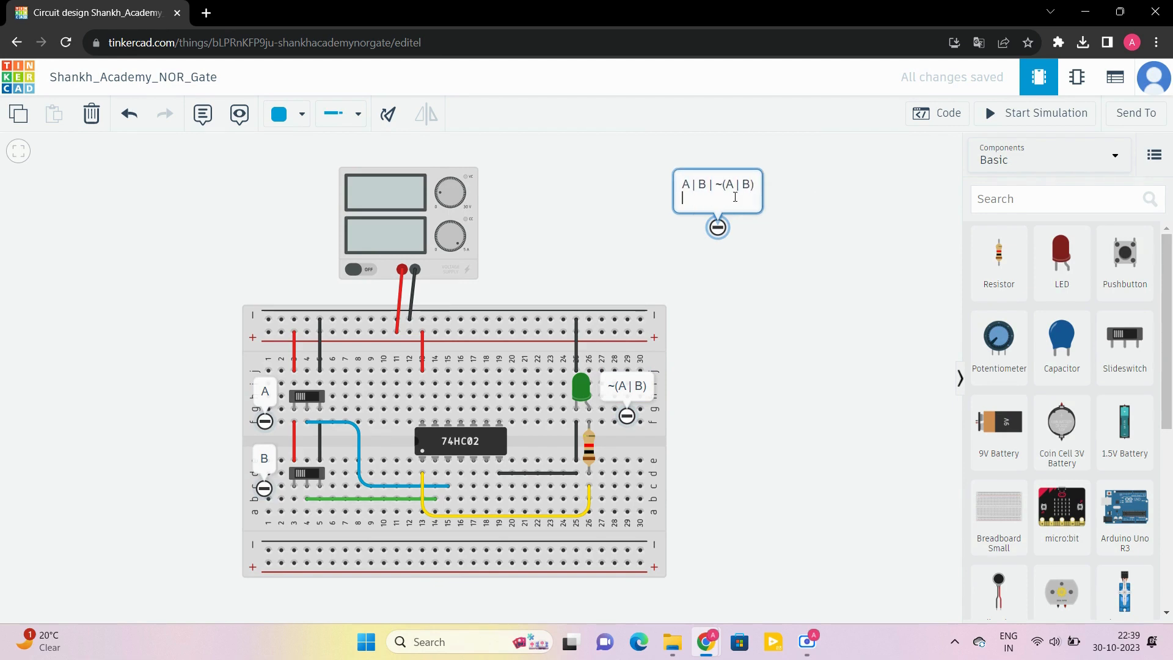
{"action": "type", "text": "0"}
{"action": "key", "text": "Return"}
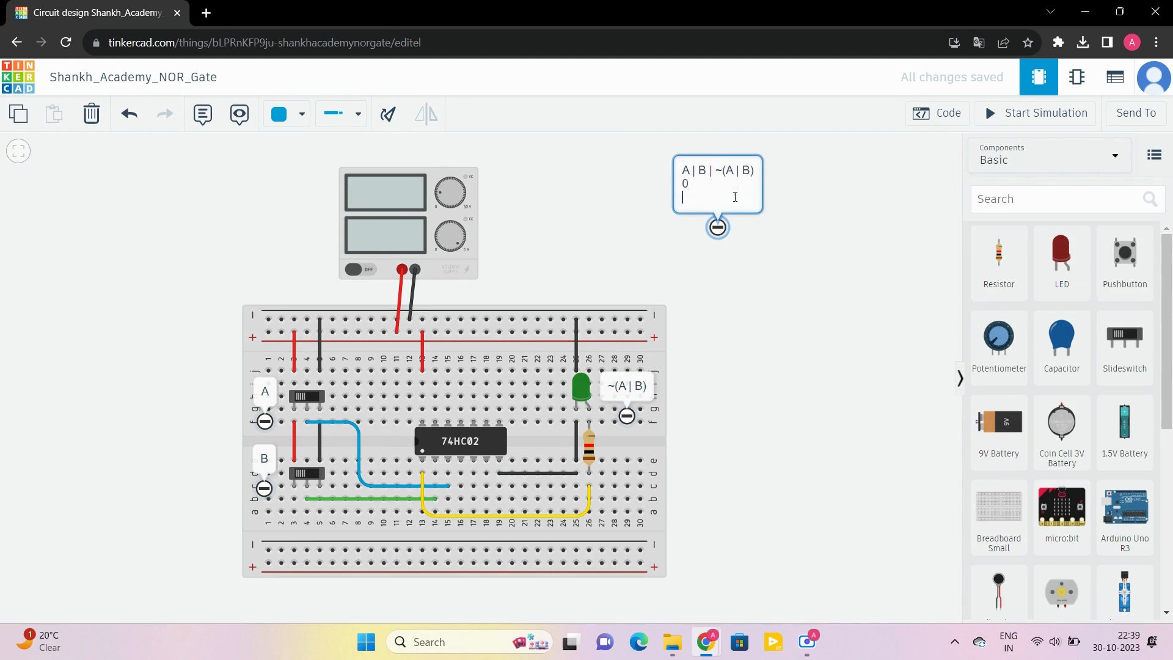
{"action": "type", "text": "0"}
{"action": "key", "text": "Return"}
{"action": "type", "text": "1"}
{"action": "key", "text": "Return"}
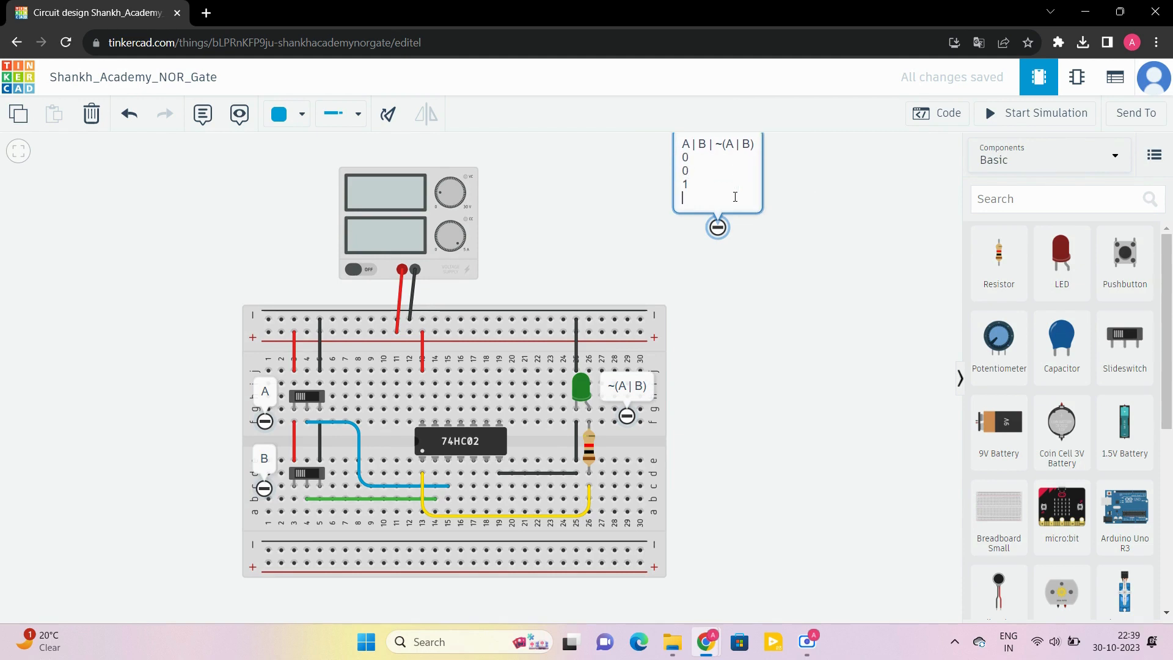
{"action": "type", "text": "1 | 1 | 1 | 0"}
{"action": "key", "text": "Down"}
{"action": "type", "text": "| 0 | 0 1 | 1 |"}
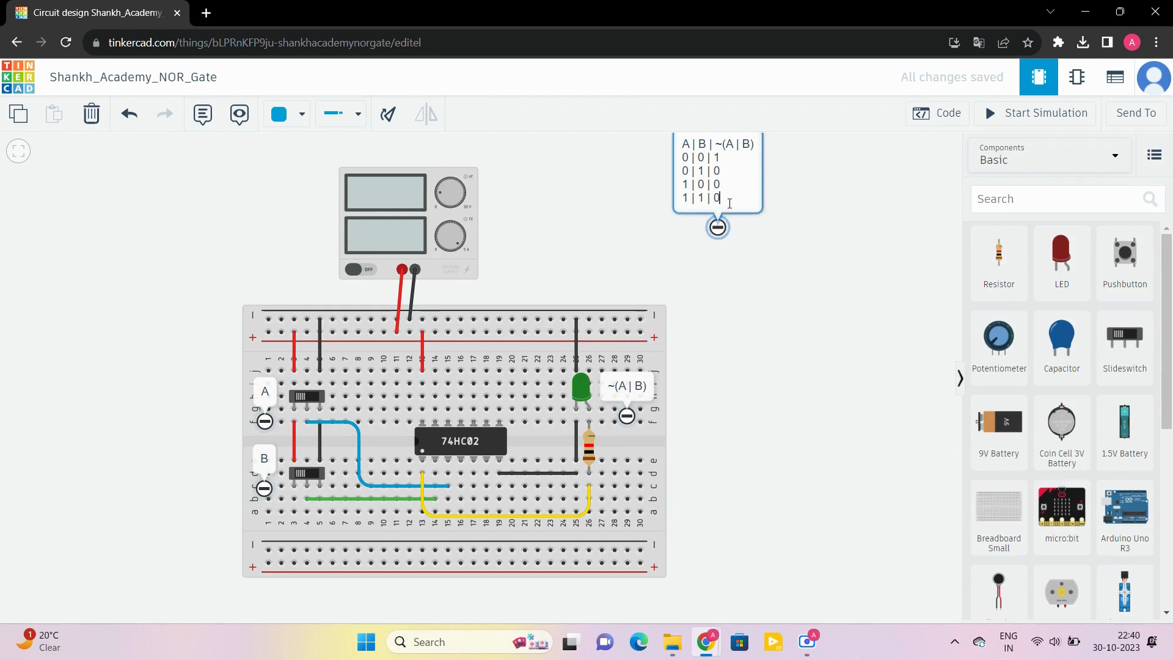
{"action": "left_click_drag", "start_coordinate": [718, 228], "coordinate": [651, 276]}
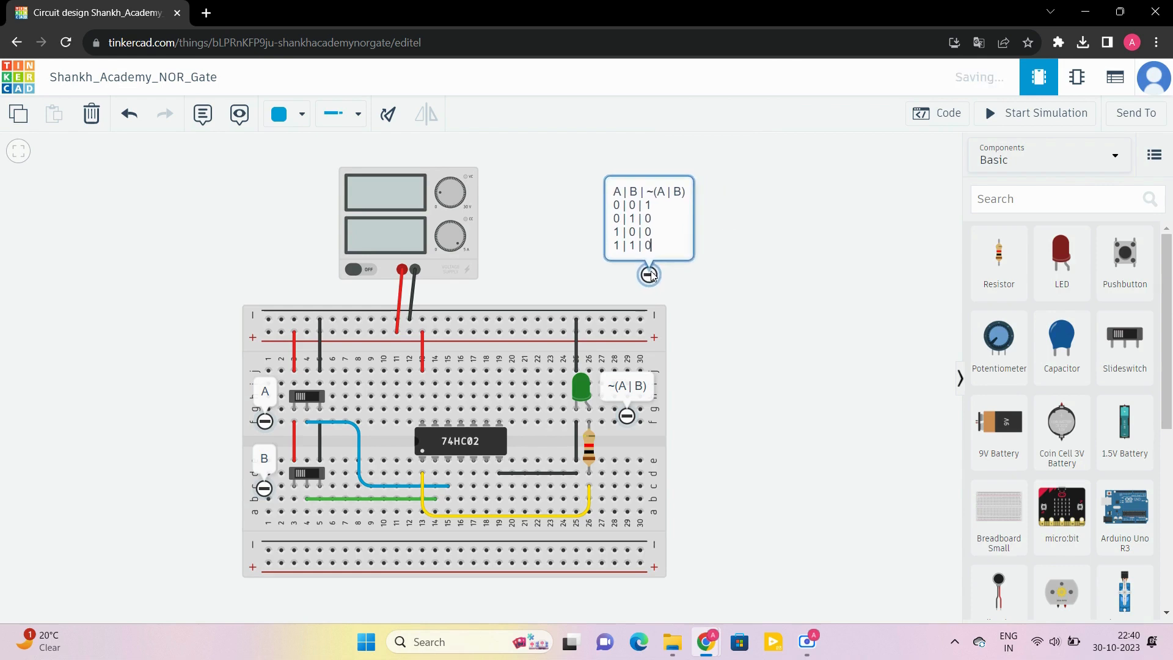
{"action": "left_click", "coordinate": [764, 298]}
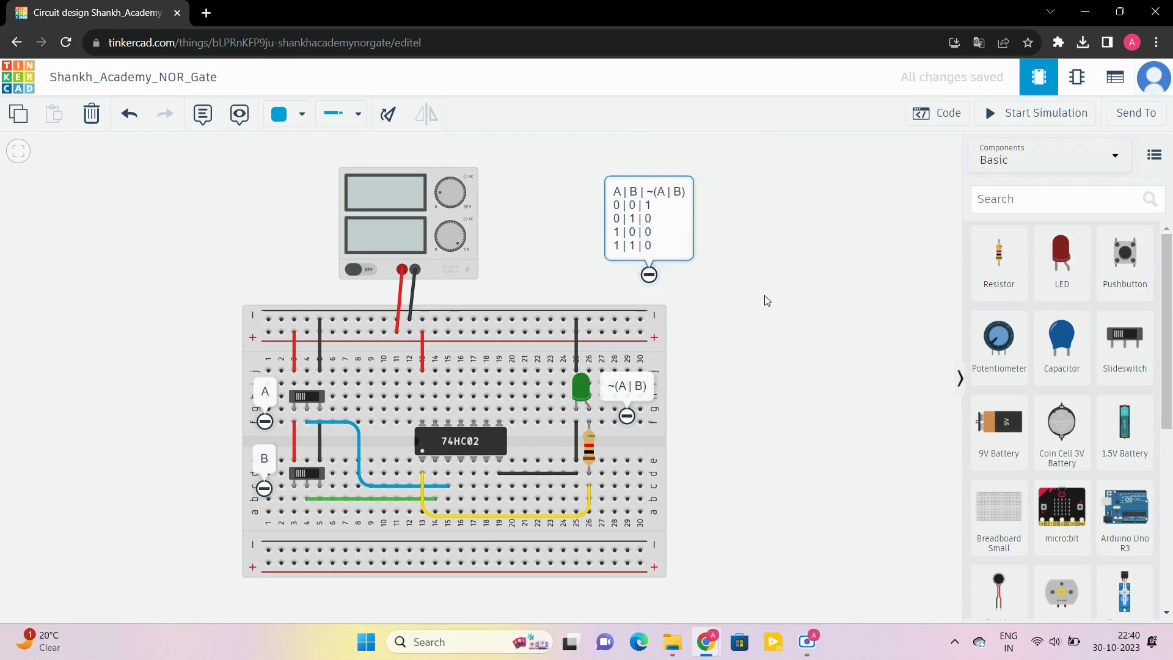
Step: Run the simulation and toggle slide switches A and B through the input combinations to check the LED against the truth table
{"action": "left_click", "coordinate": [1026, 115]}
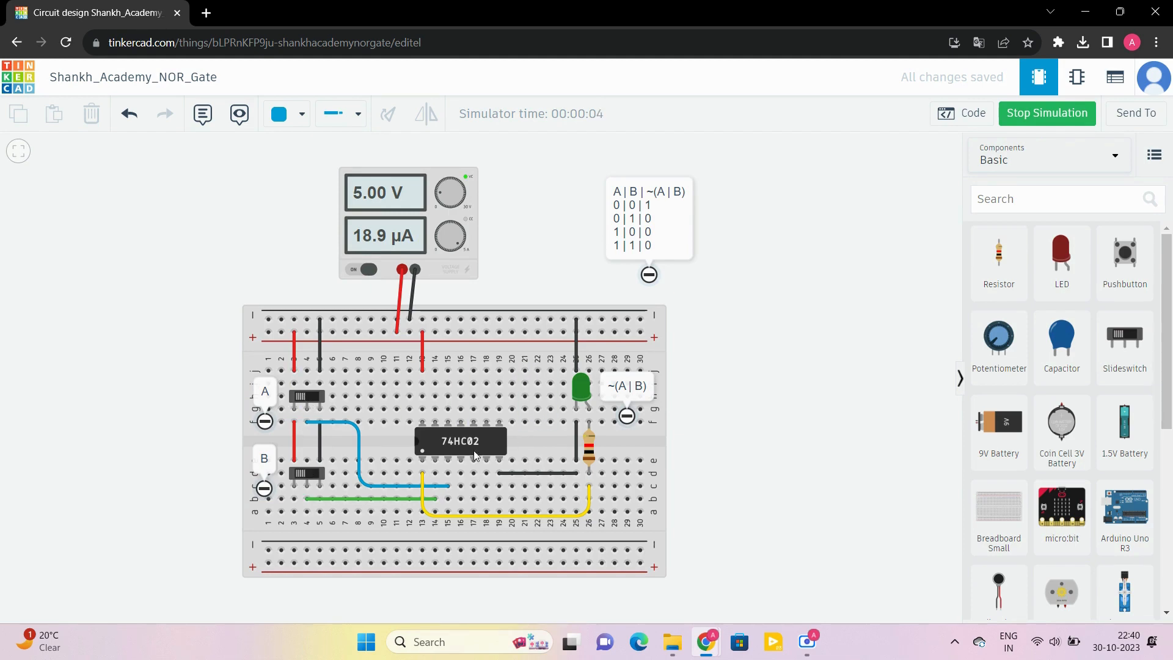
{"action": "left_click", "coordinate": [298, 399]}
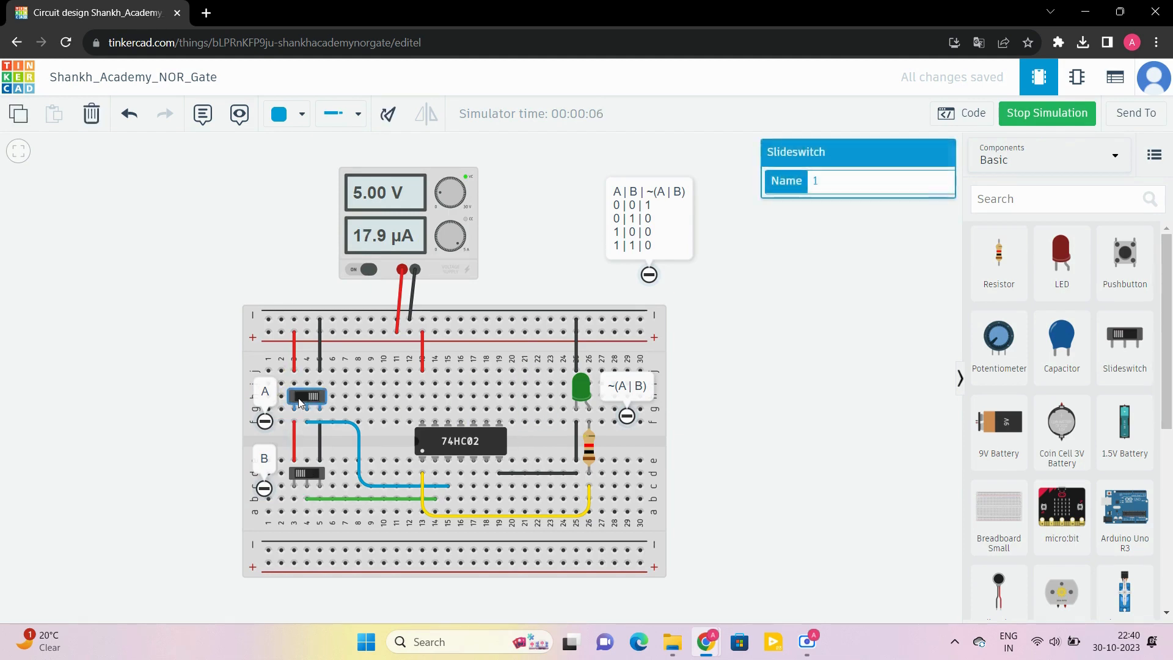
{"action": "left_click", "coordinate": [303, 473]}
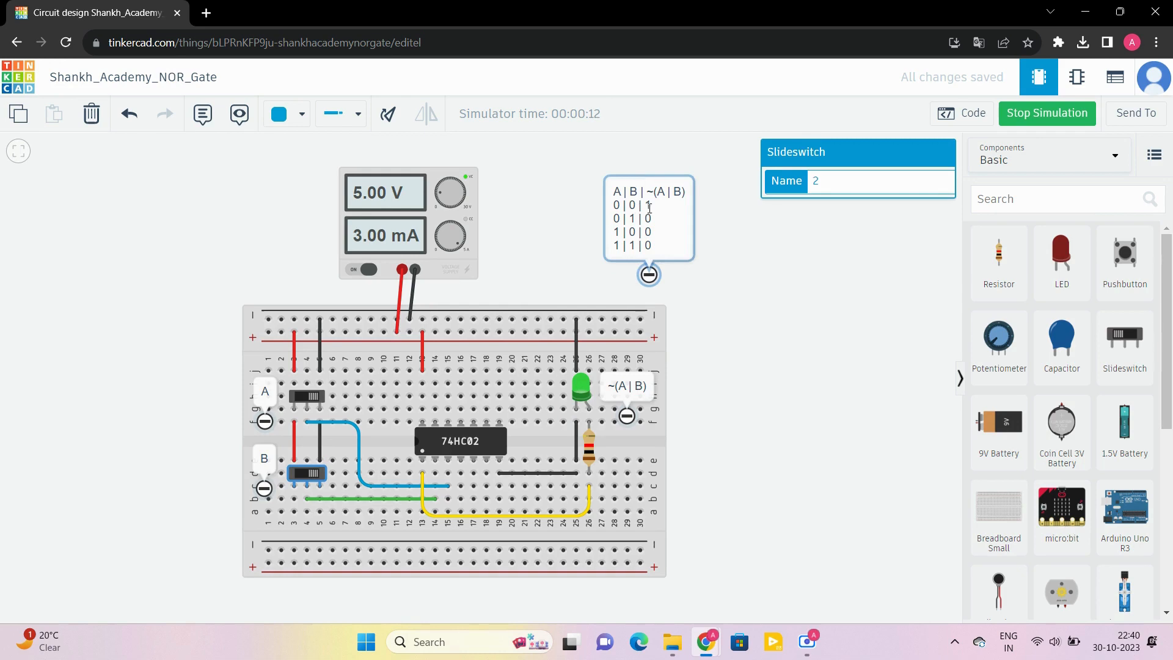
{"action": "left_click", "coordinate": [304, 397]}
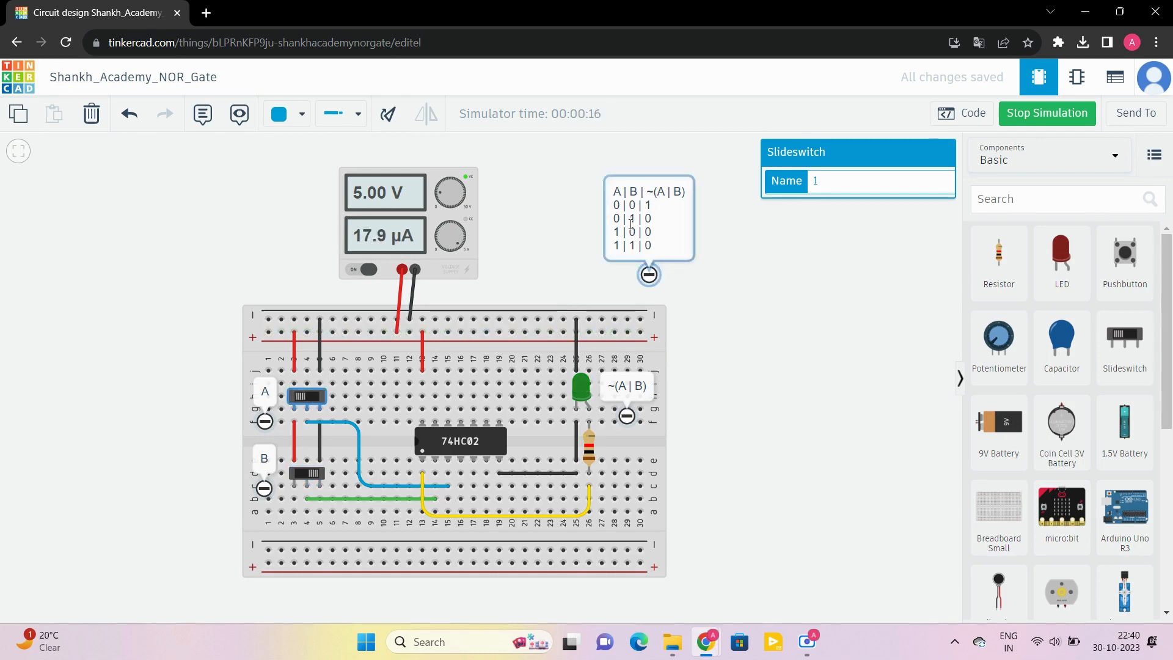
{"action": "left_click", "coordinate": [310, 396]}
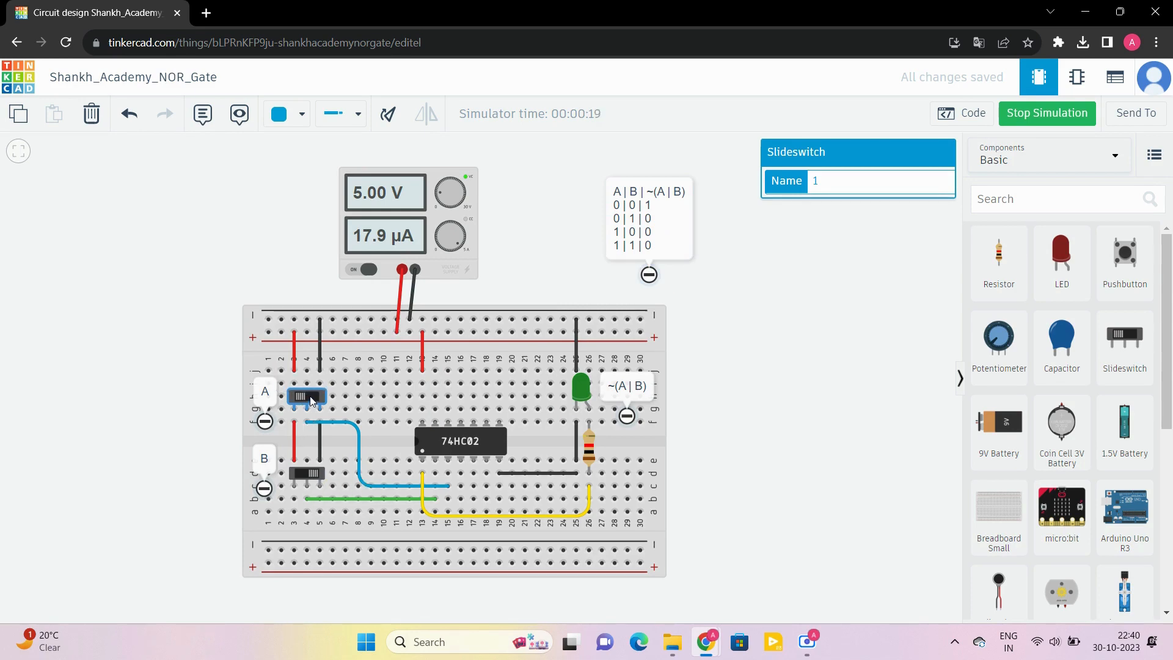
{"action": "left_click", "coordinate": [317, 475]}
{"action": "left_click", "coordinate": [299, 393]}
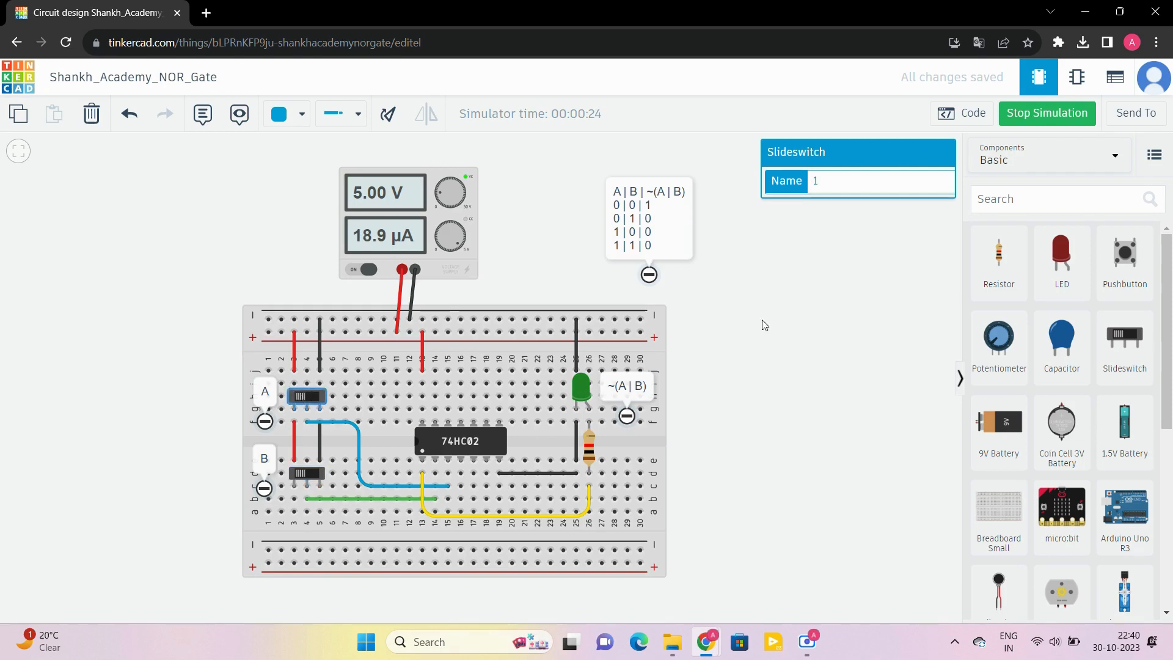